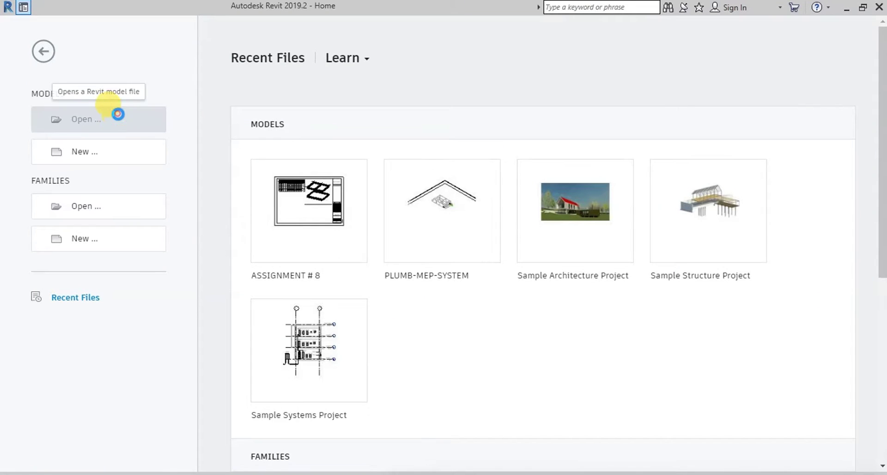
- Open the Structure-for-Robot.rvt project in Revit
left_click(331, 135)
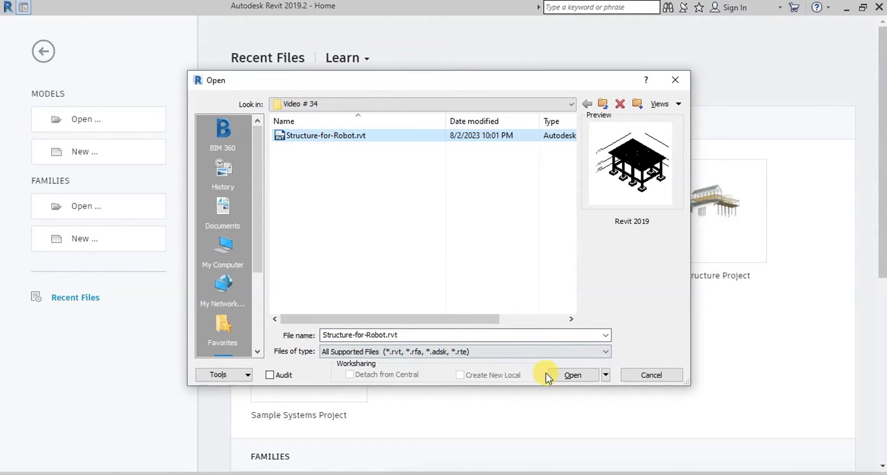
left_click(564, 373)
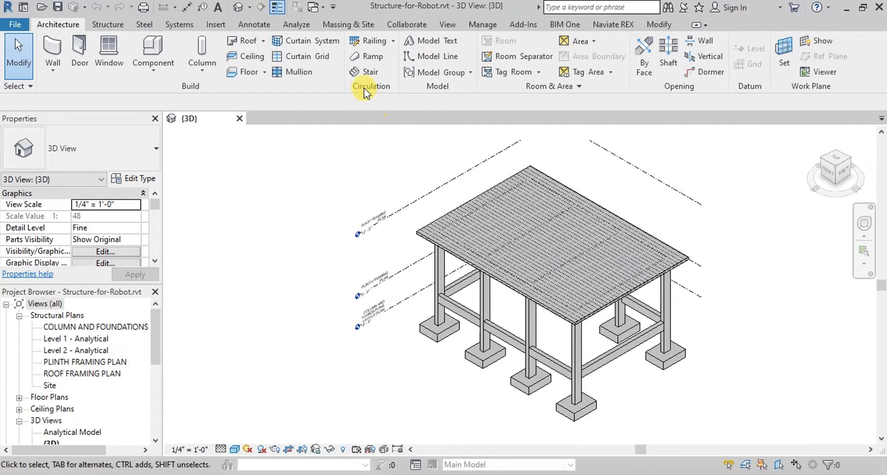
- Send the model to Robot Structural Analysis by direct integration, then review and close the events report
left_click(305, 26)
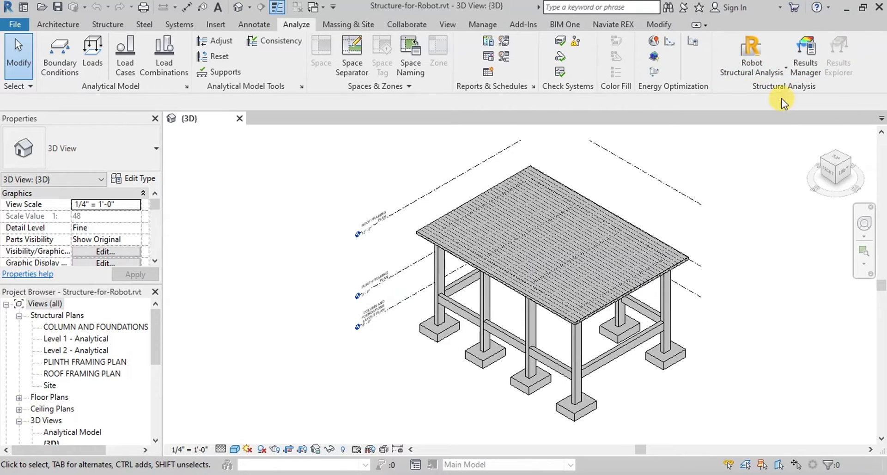
left_click(777, 68)
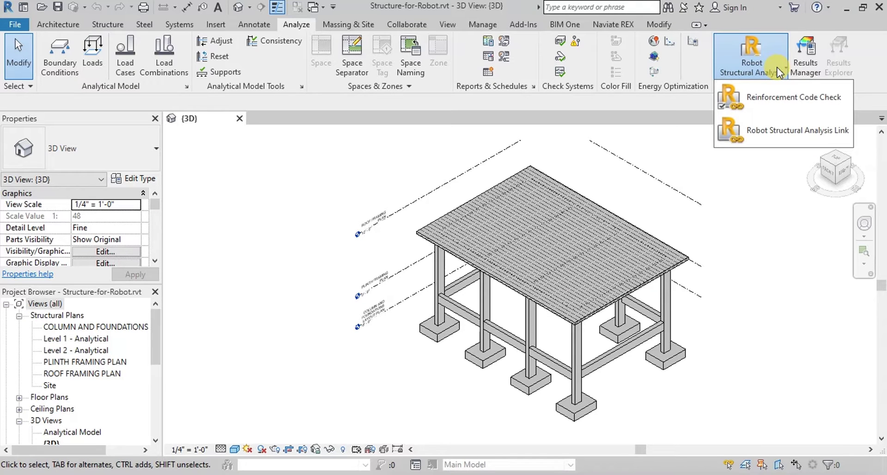
left_click(771, 134)
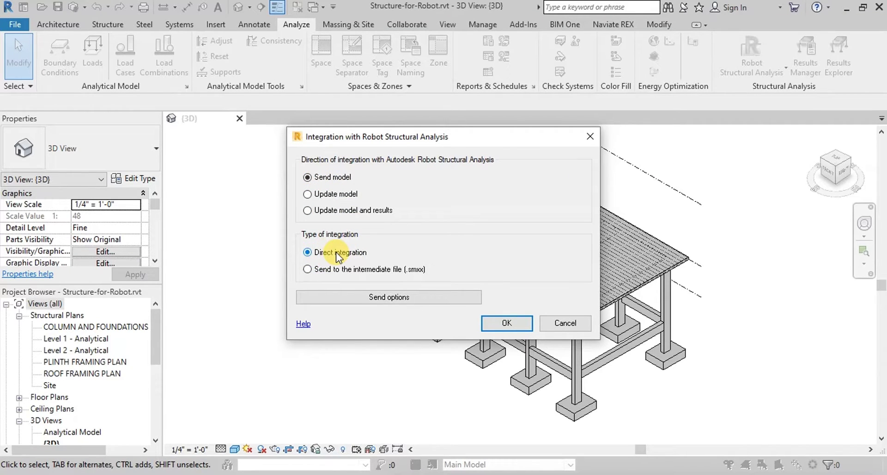
left_click(506, 324)
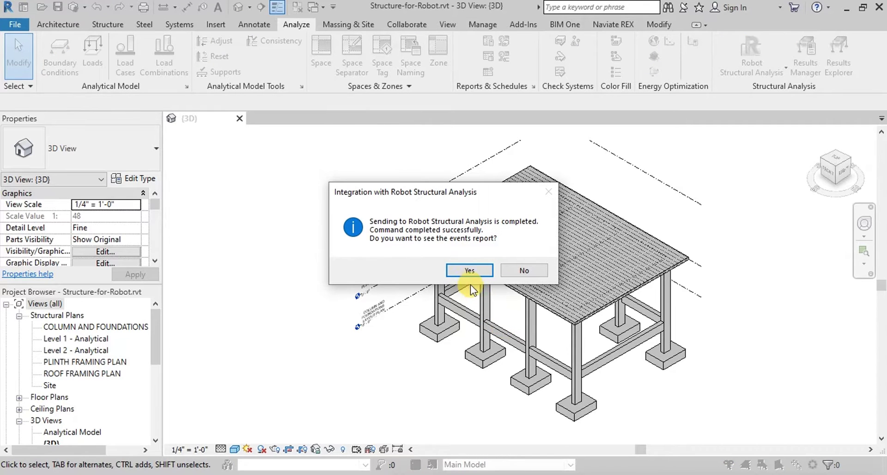
left_click(467, 272)
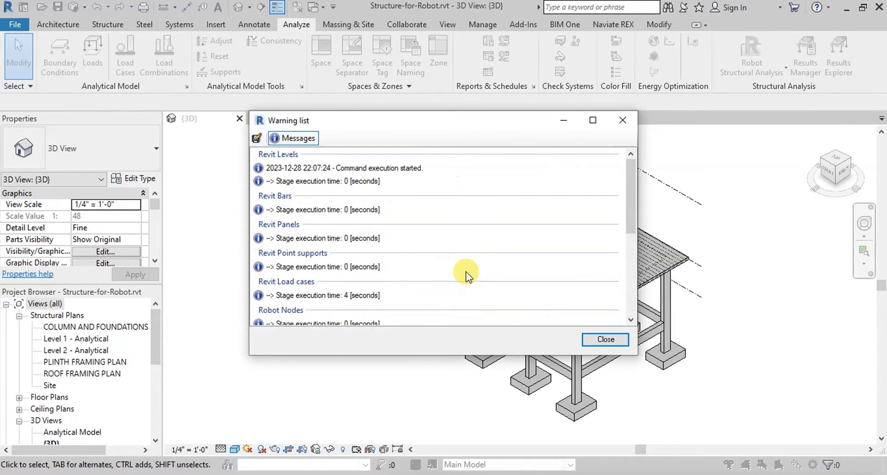
scroll(353, 185, "down", 5)
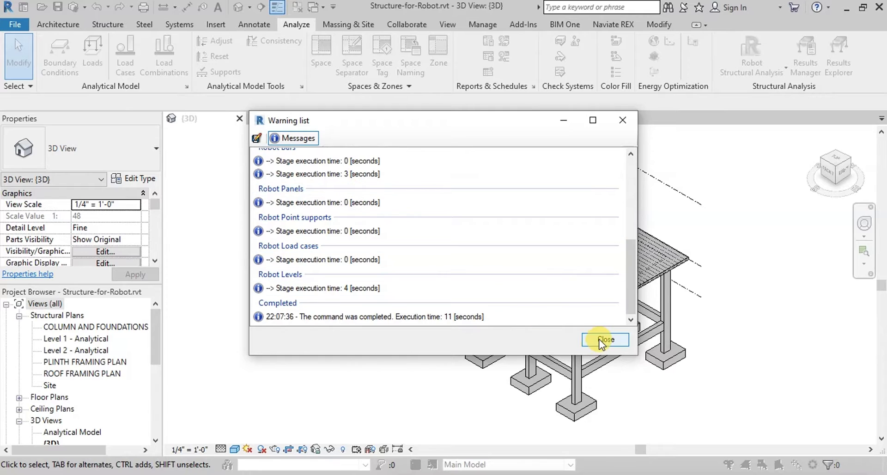
left_click(604, 339)
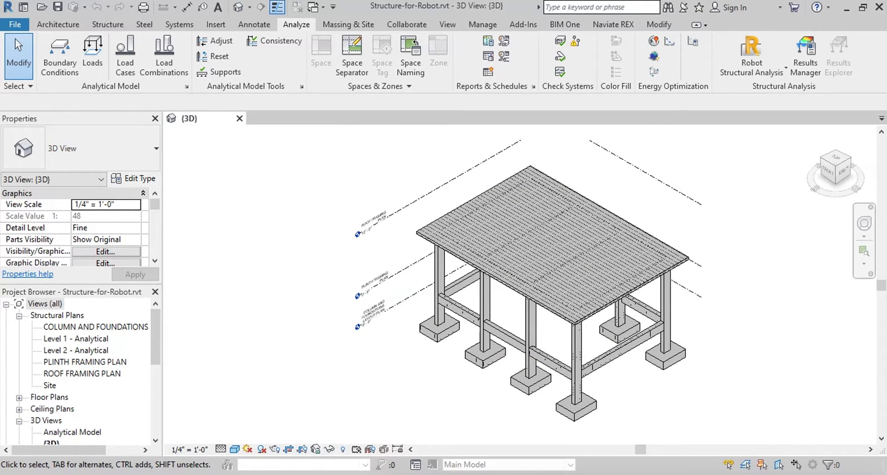
- Switch to Robot and show the frame's 8 columns and 18 beams as solid section shapes, zoomed in
key("alt+Tab")
key("alt+Tab")
key("alt+Tab")
key("alt+Tab")
key("alt+Tab")
key("alt+Tab")
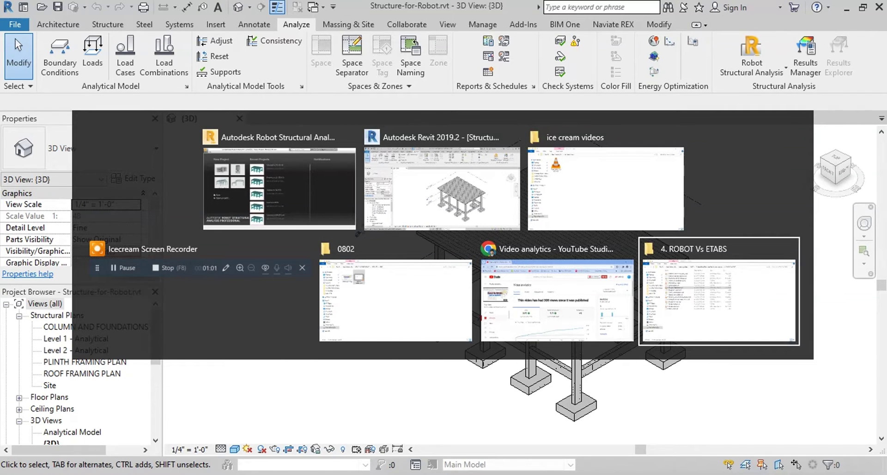
key("alt+Tab")
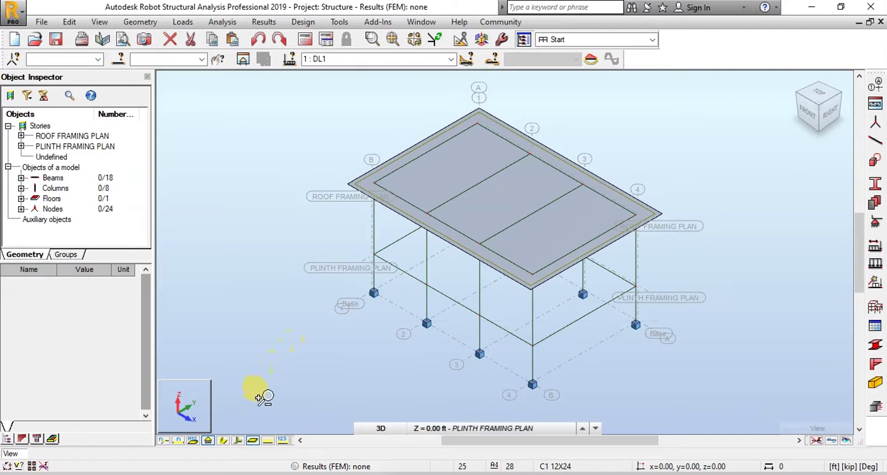
left_click(223, 440)
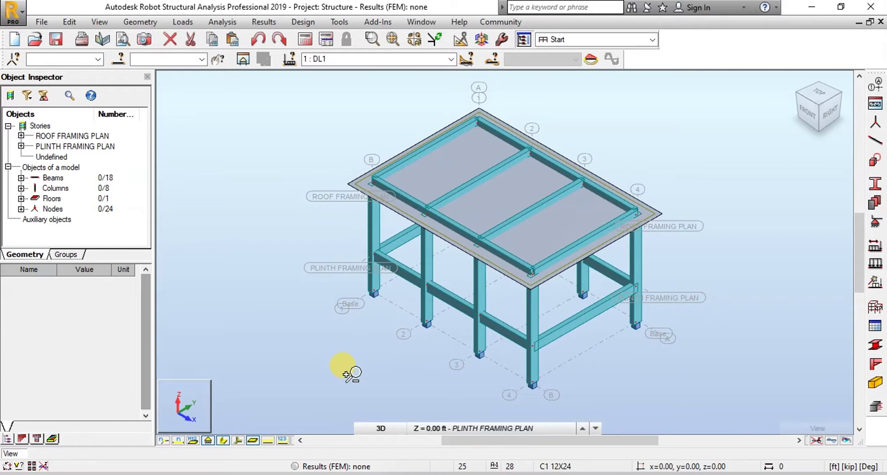
left_click(293, 231)
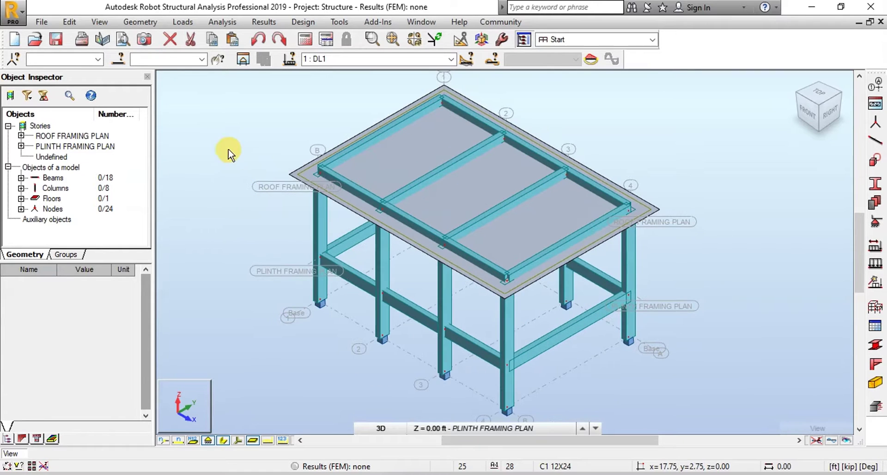
- Turn on bar section-name labels such as 9"x18" [RECT] in the Display settings
right_click(193, 129)
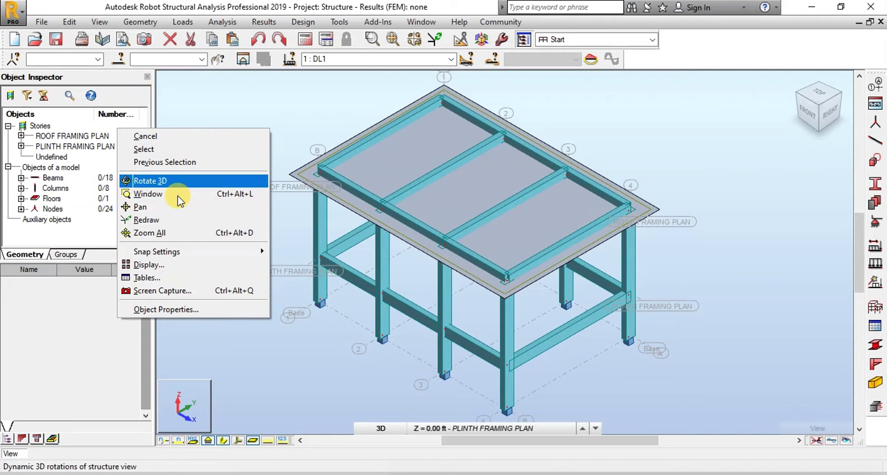
left_click(162, 266)
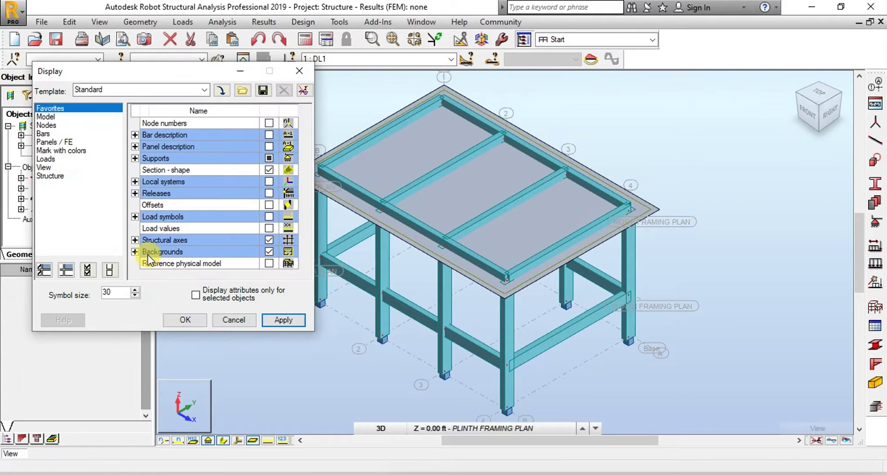
left_click(44, 134)
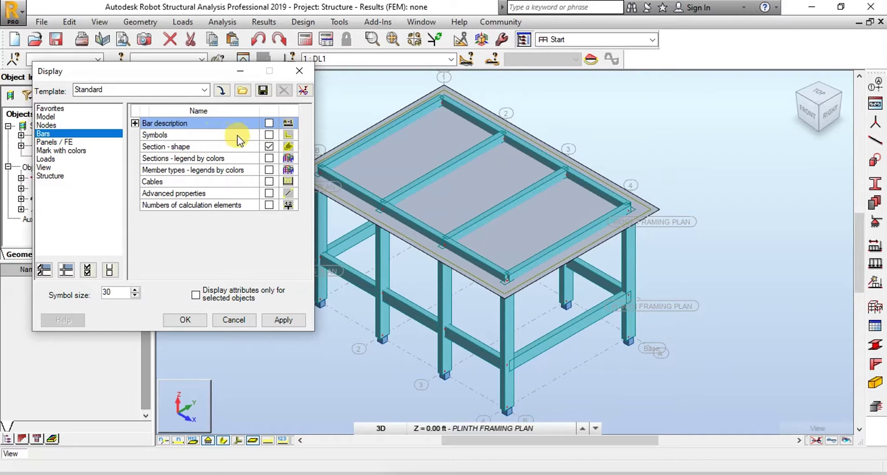
left_click(135, 123)
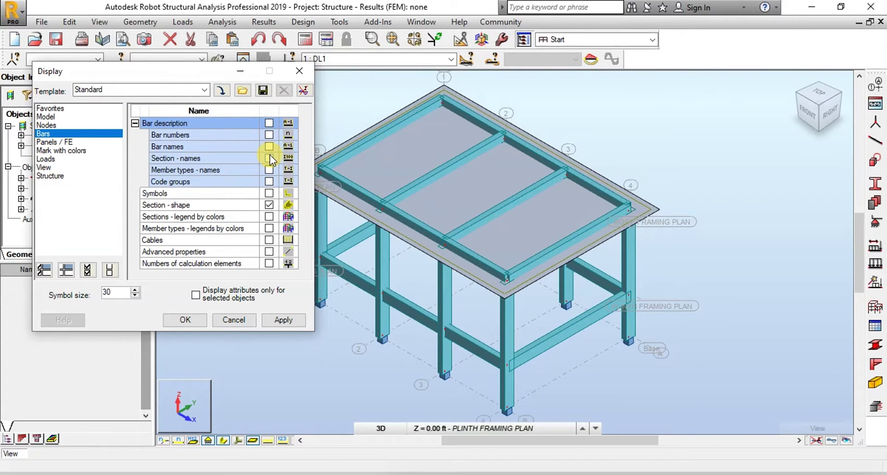
left_click(269, 158)
left_click(283, 319)
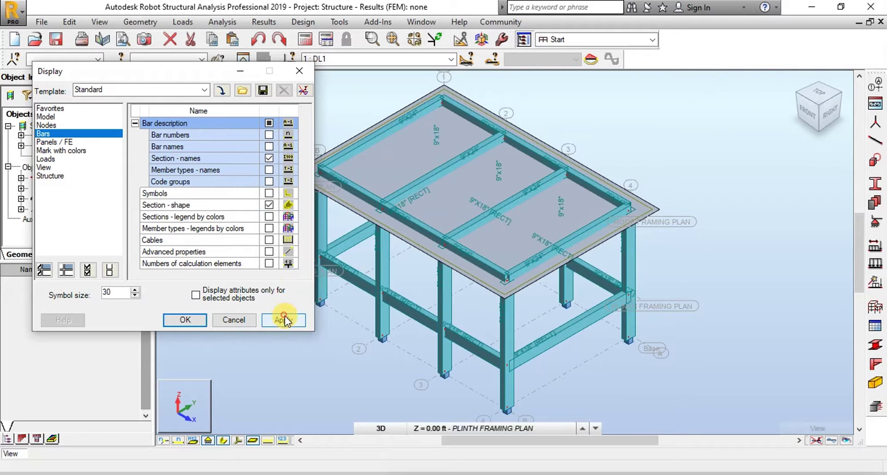
left_click(186, 324)
scroll(417, 99, "up", 3)
scroll(402, 138, "down", 3)
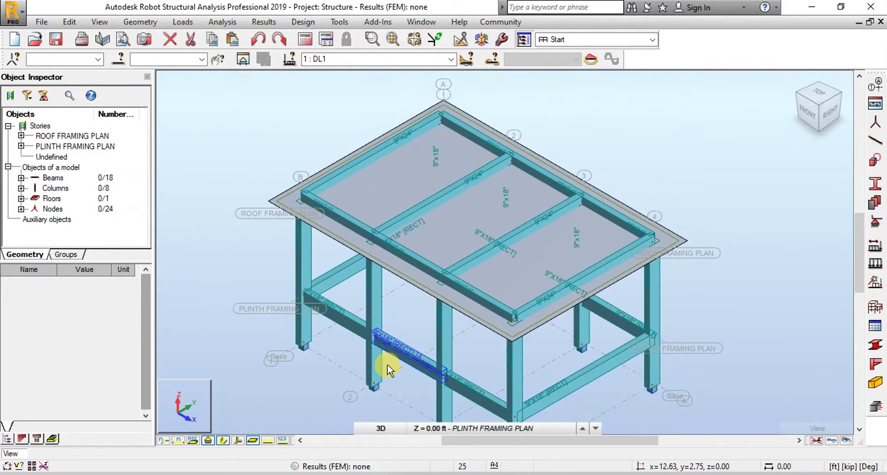
scroll(387, 364, "up", 2)
scroll(204, 145, "down", 2)
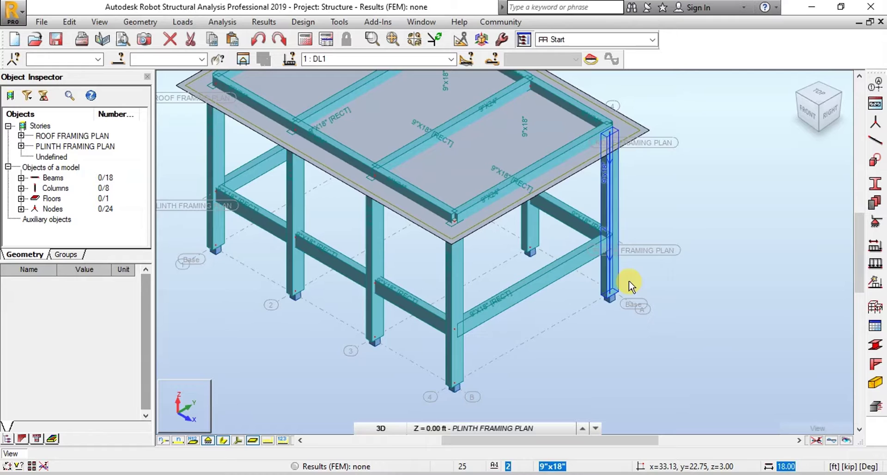
scroll(628, 281, "down", 3)
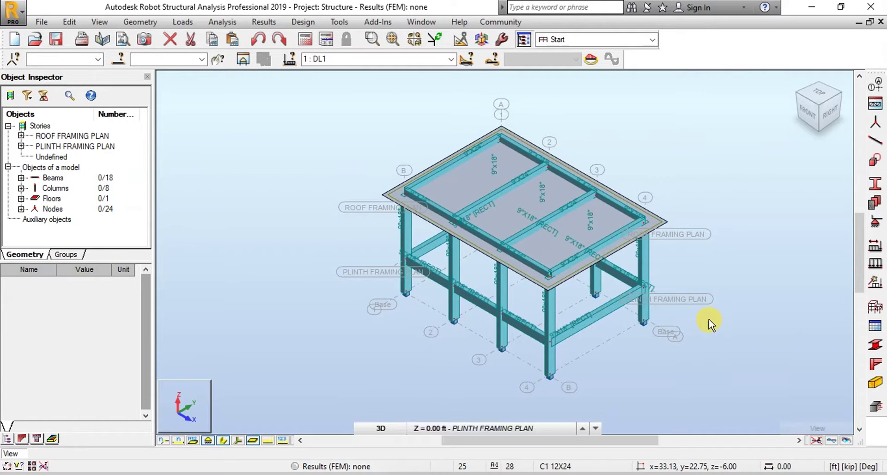
- Show the Base story as an XY plan with members drawn as plain lines
left_click(224, 440)
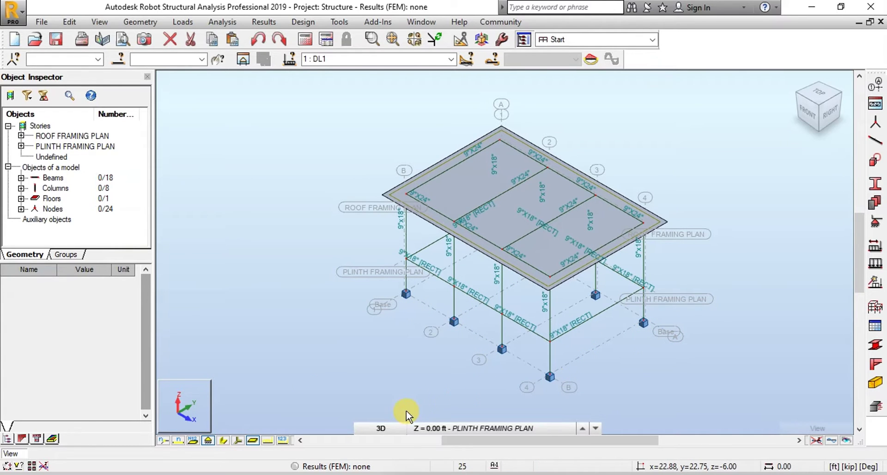
left_click(381, 428)
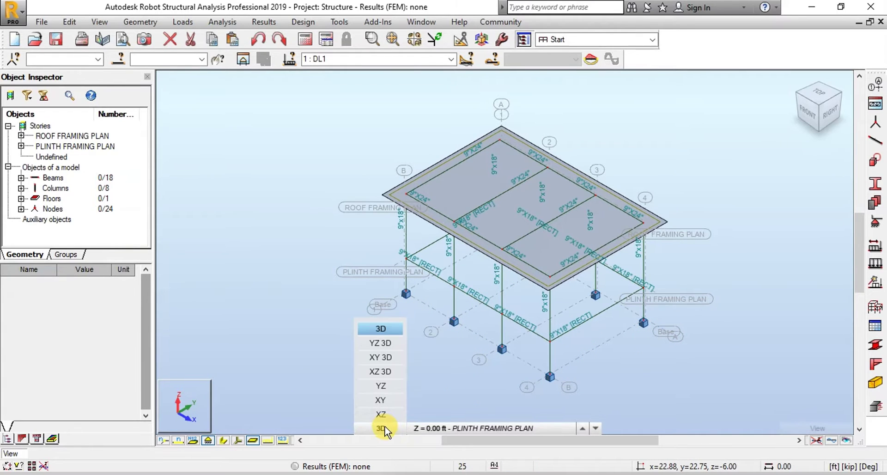
left_click(381, 400)
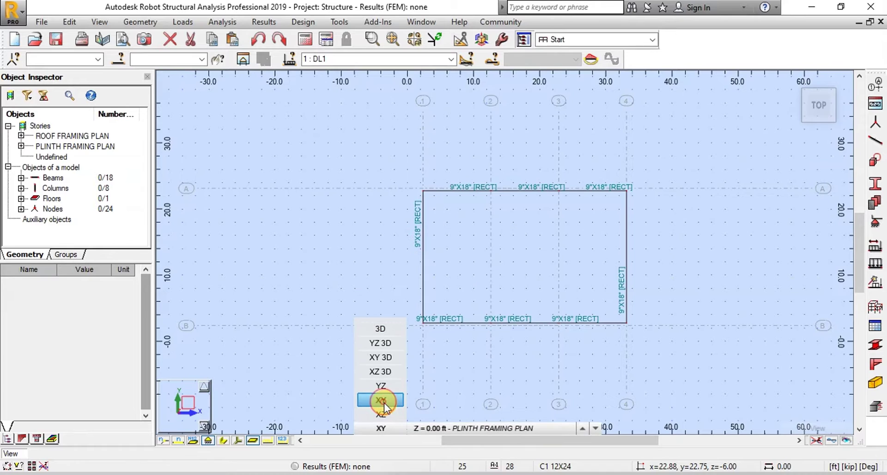
left_click(473, 427)
left_click(462, 415)
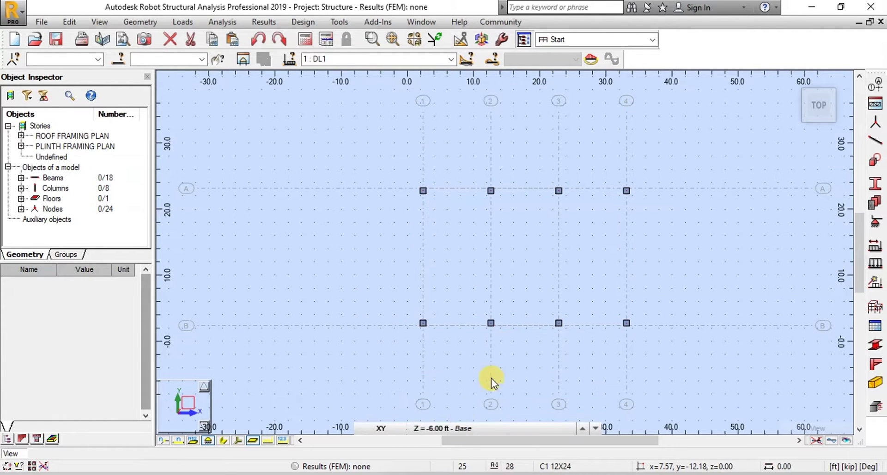
- Assign Fixed supports to all eight base nodes and check node 5
left_click_drag(392, 157, 661, 351)
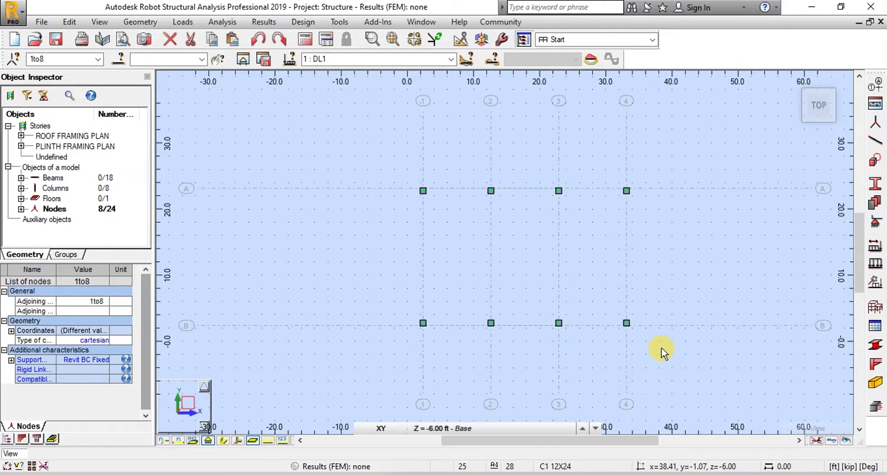
left_click(875, 227)
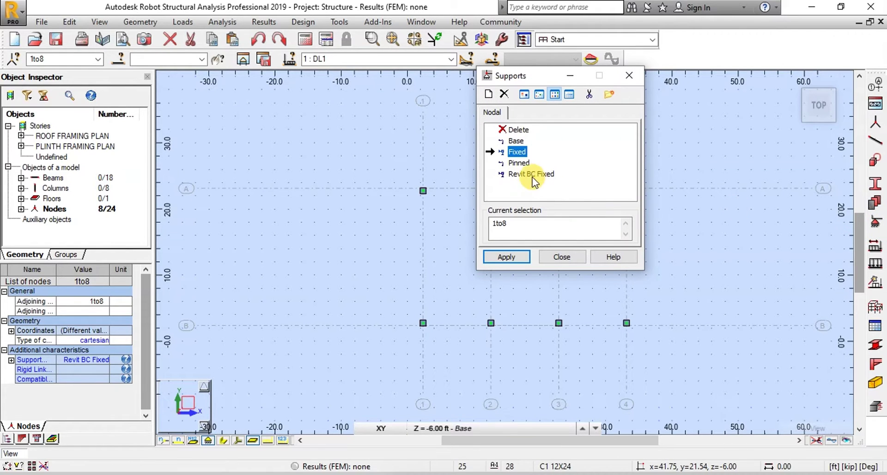
left_click(515, 258)
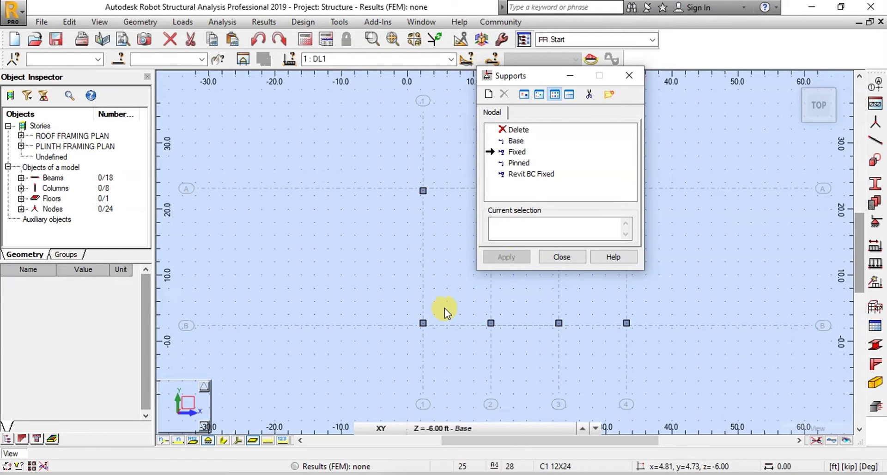
left_click(562, 257)
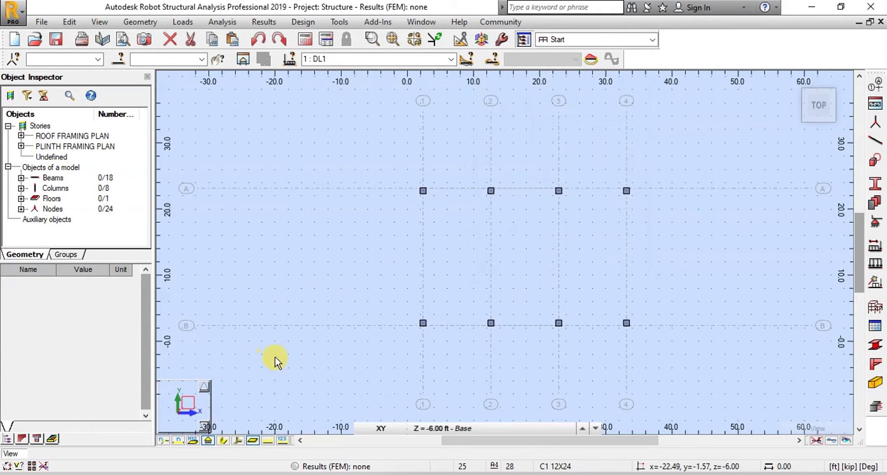
left_click_drag(407, 301, 447, 353)
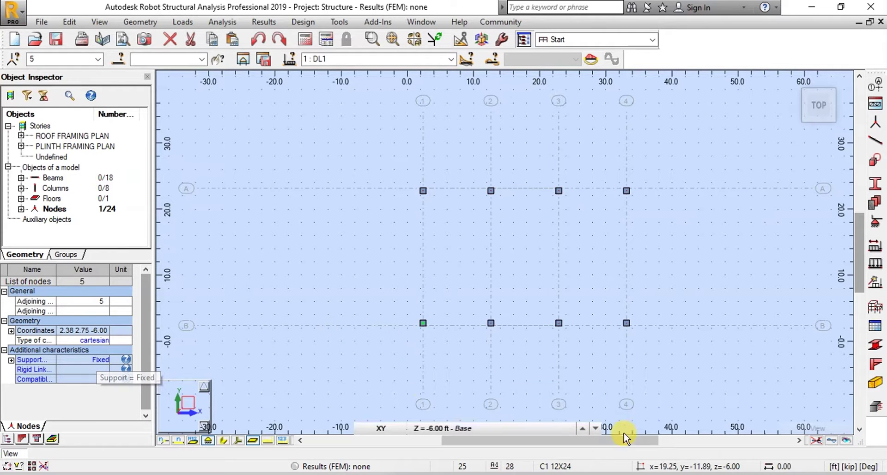
- Return to the isometric view, run the calculations (2258 nodes, 13500 equations), and hide the floor mesh
left_click(803, 118)
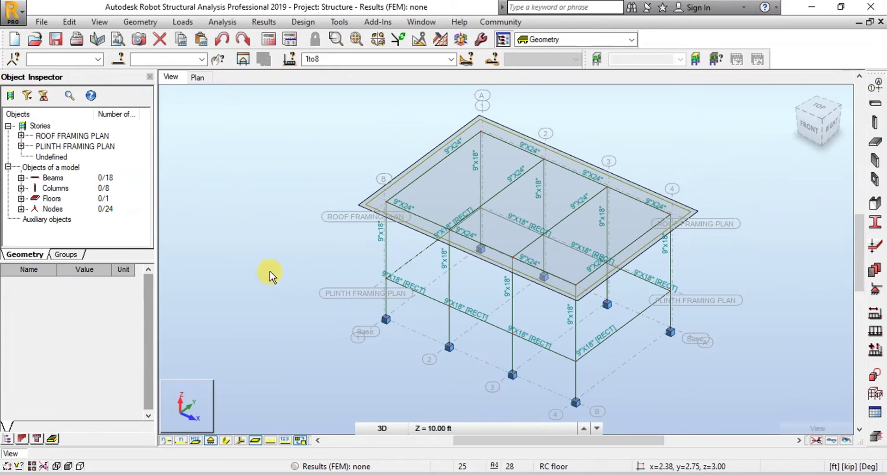
left_click(231, 23)
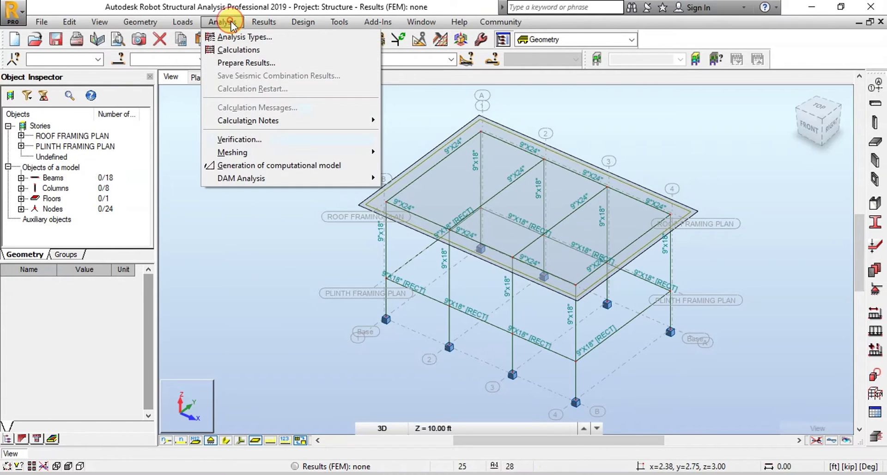
left_click(231, 48)
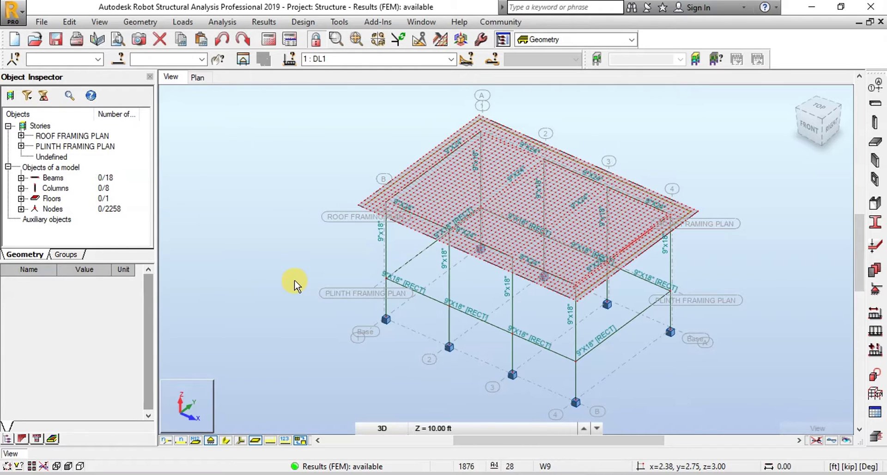
left_click(300, 440)
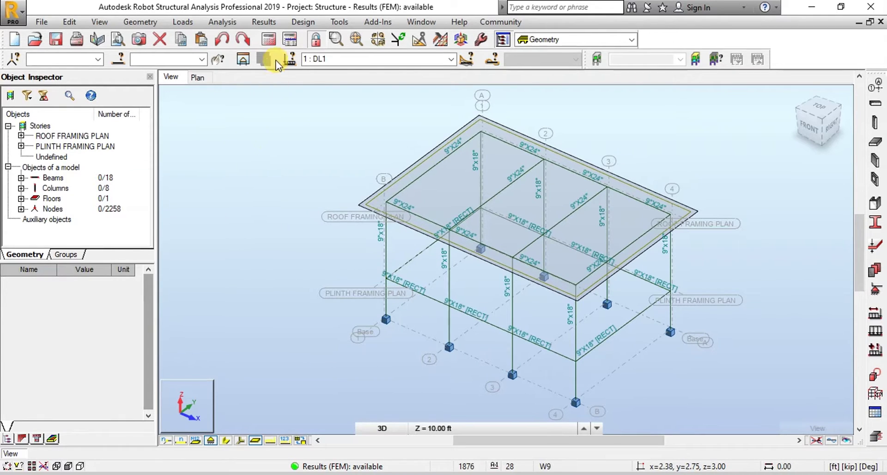
left_click(270, 22)
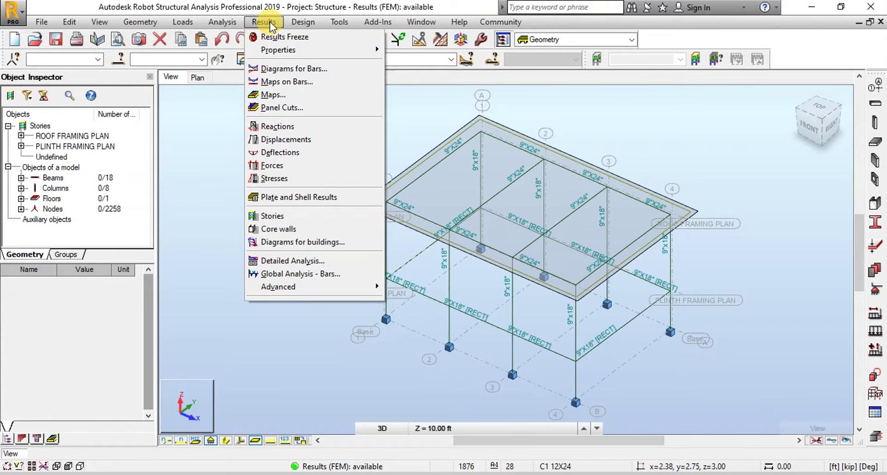
left_click(294, 241)
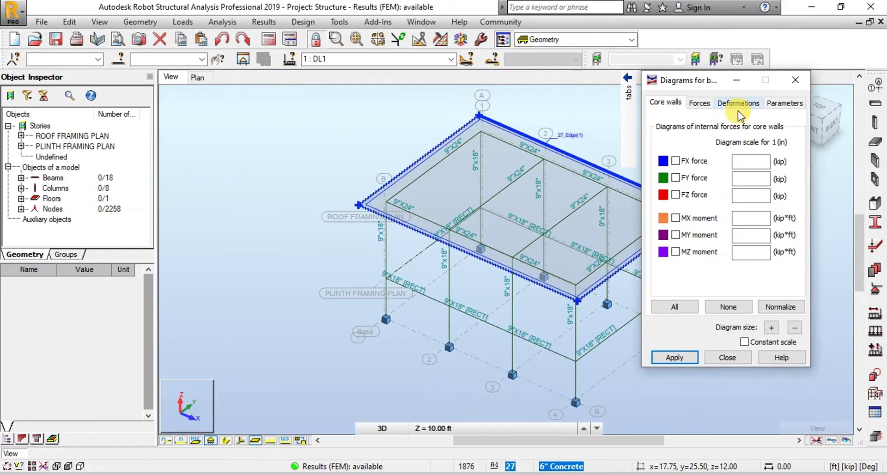
left_click(739, 103)
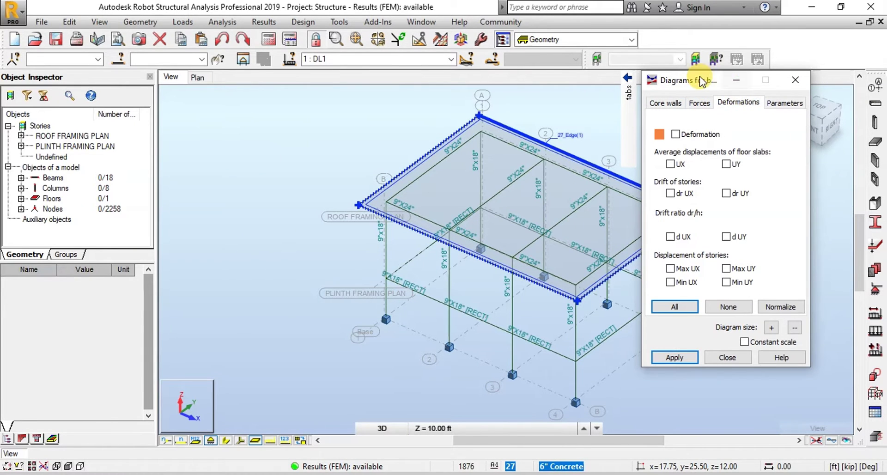
left_click_drag(700, 79, 746, 80)
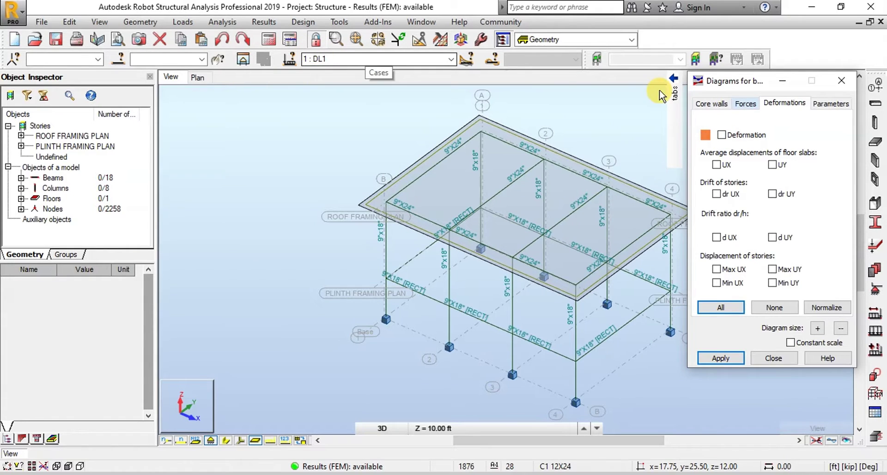
left_click(721, 134)
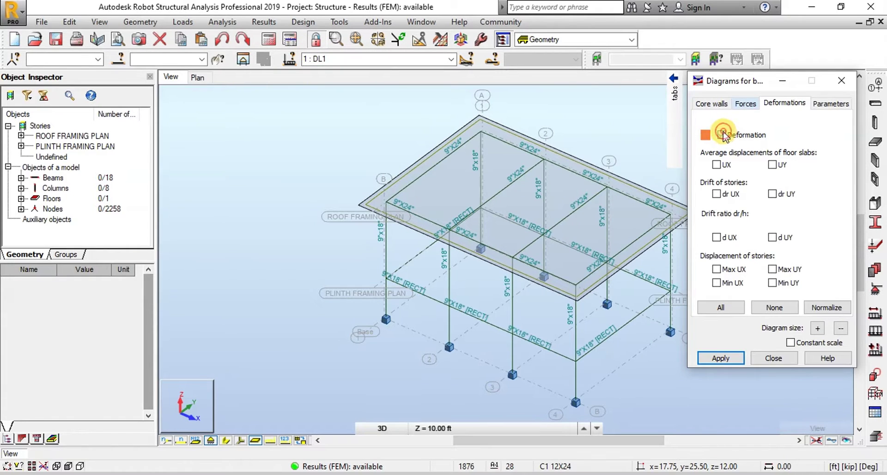
left_click(739, 359)
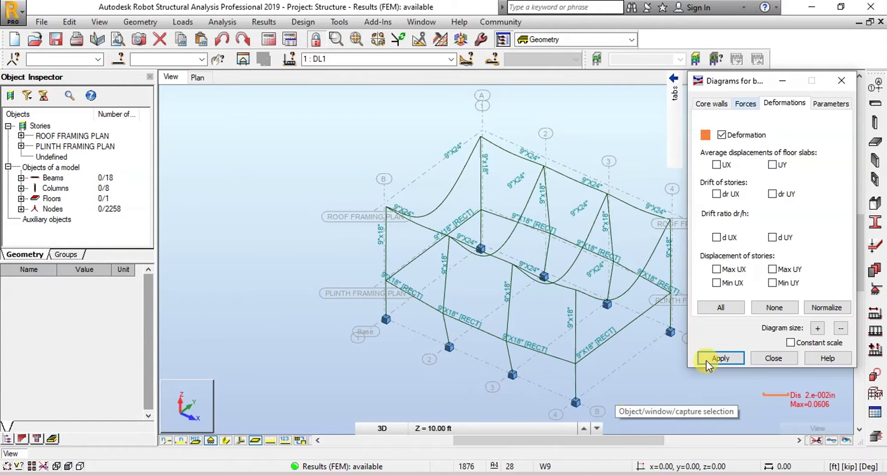
left_click(722, 134)
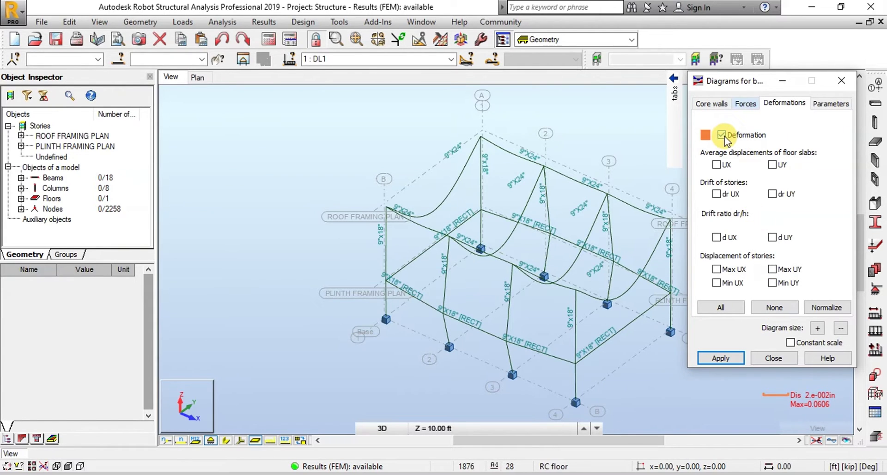
left_click(774, 307)
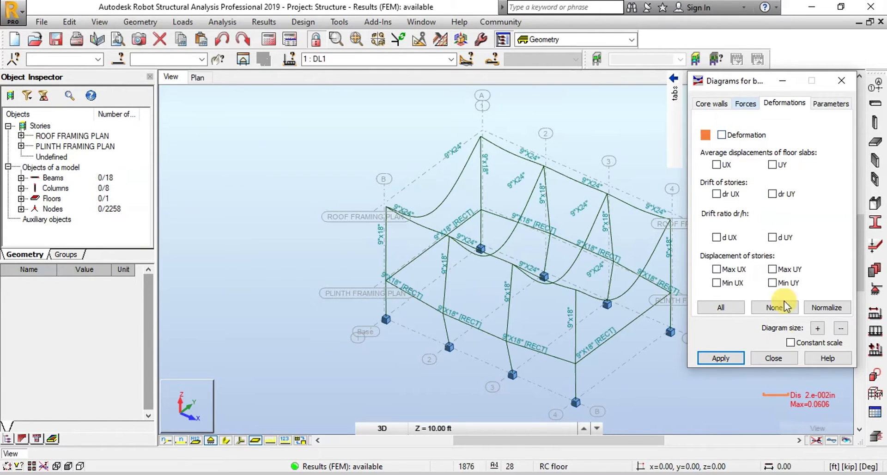
left_click(719, 359)
left_click(776, 361)
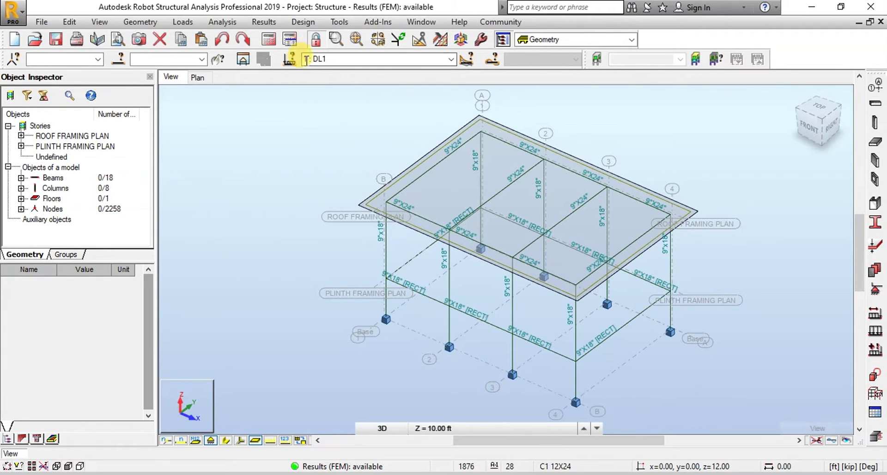
- Draw My bending moment diagrams on the frame bars
left_click(268, 23)
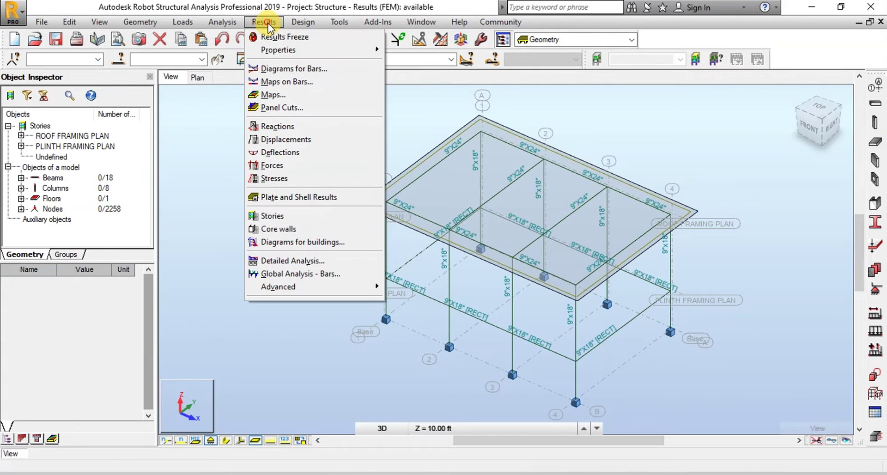
left_click(287, 69)
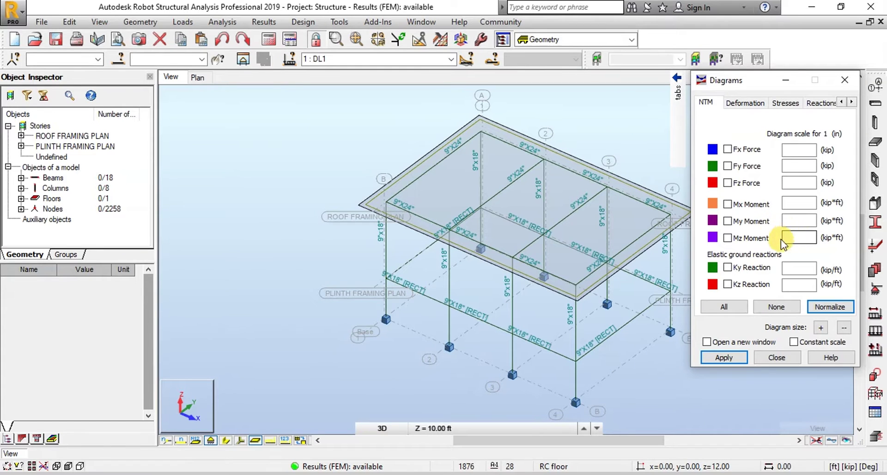
left_click(728, 221)
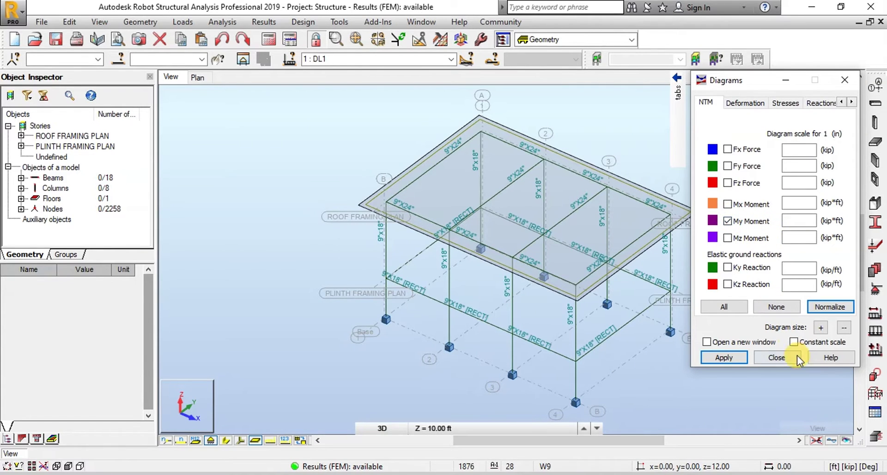
left_click(724, 357)
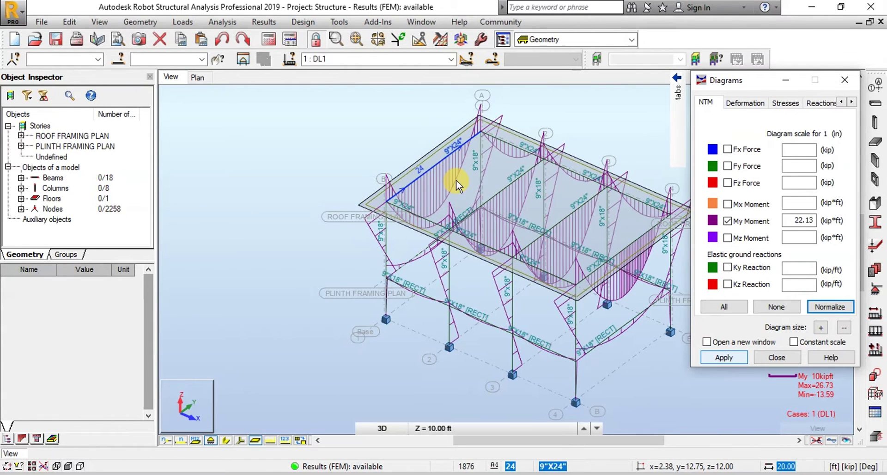
- Label the moment diagrams with local extreme values (max 26.73, min -13.59)
left_click(851, 102)
left_click(851, 102)
left_click(851, 102)
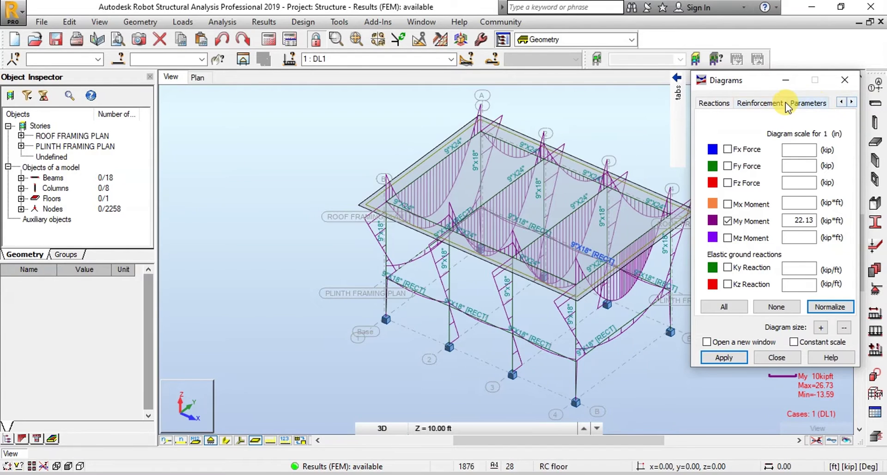
left_click(804, 102)
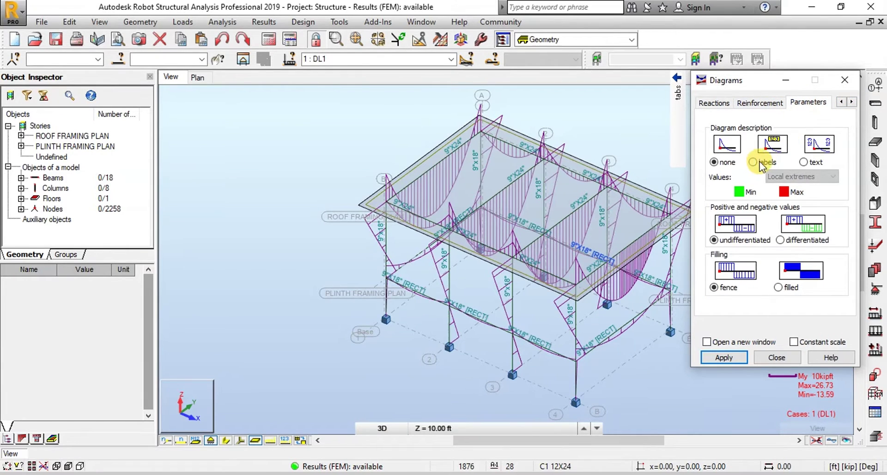
left_click(724, 357)
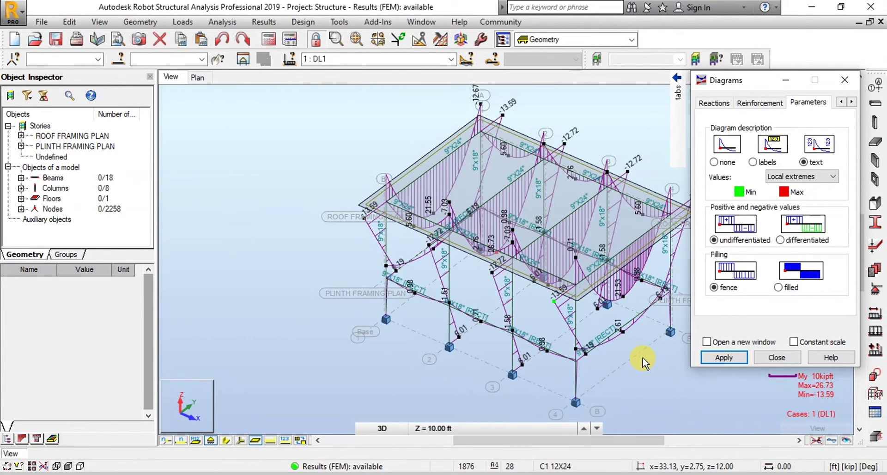
left_click(677, 78)
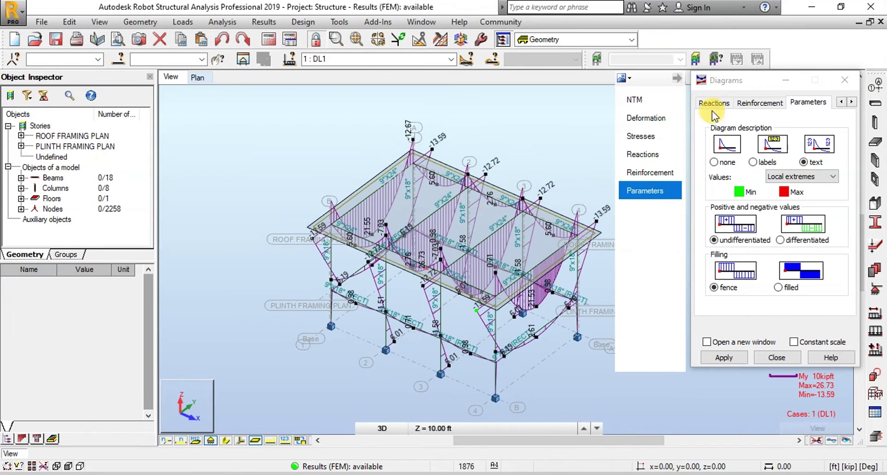
left_click(841, 102)
left_click(841, 102)
left_click(841, 101)
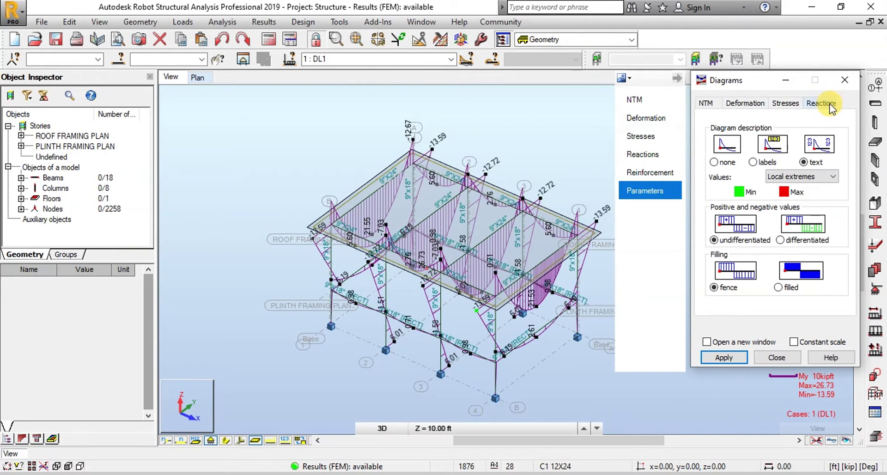
left_click(745, 102)
left_click(706, 103)
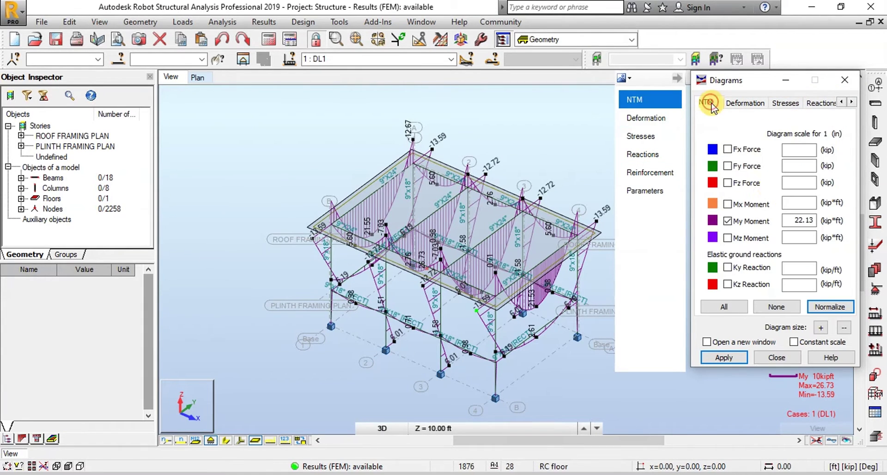
- Remove the My moment diagrams from the frame and close the Diagrams dialog
left_click(727, 221)
left_click(724, 357)
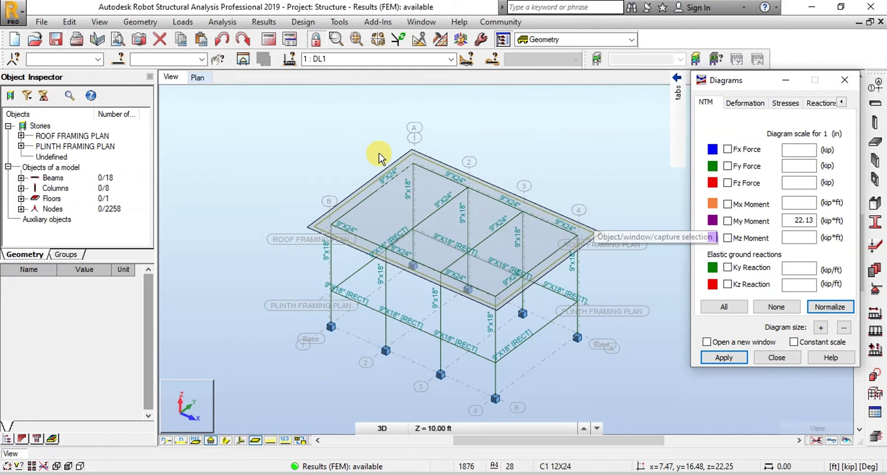
left_click(843, 81)
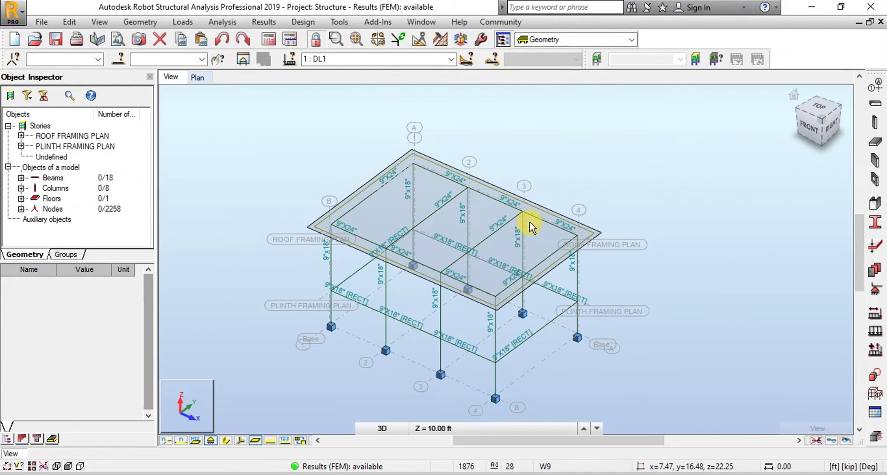
- Select all eight columns and open Provided Reinforcement of RC Elements with ACI318_2011
right_click(56, 190)
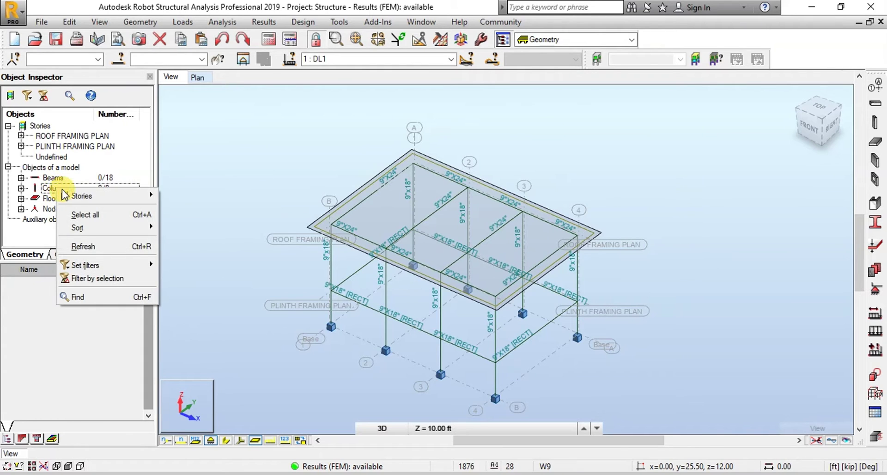
left_click(86, 213)
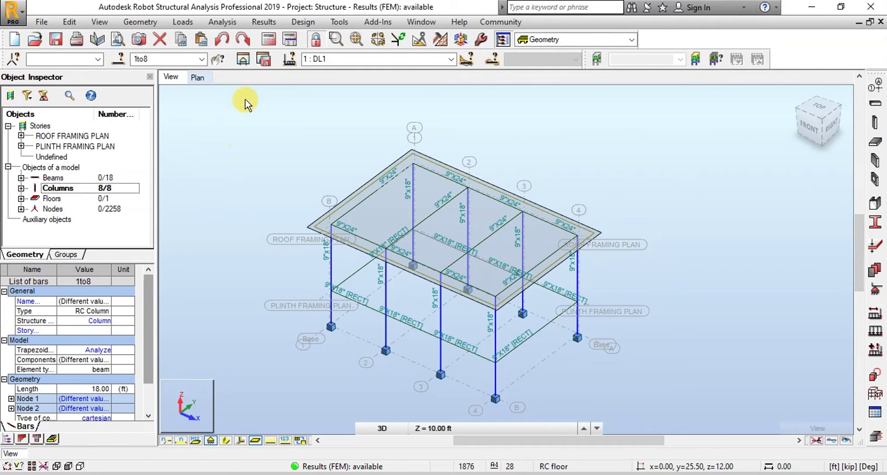
left_click(302, 22)
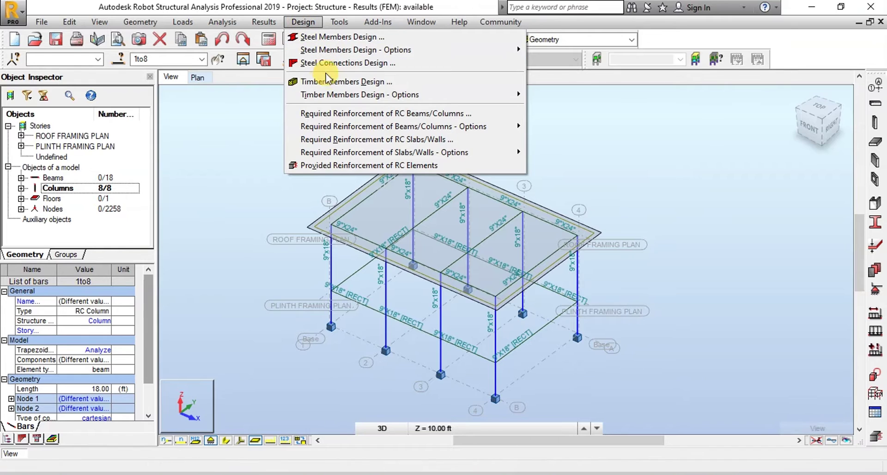
left_click(343, 164)
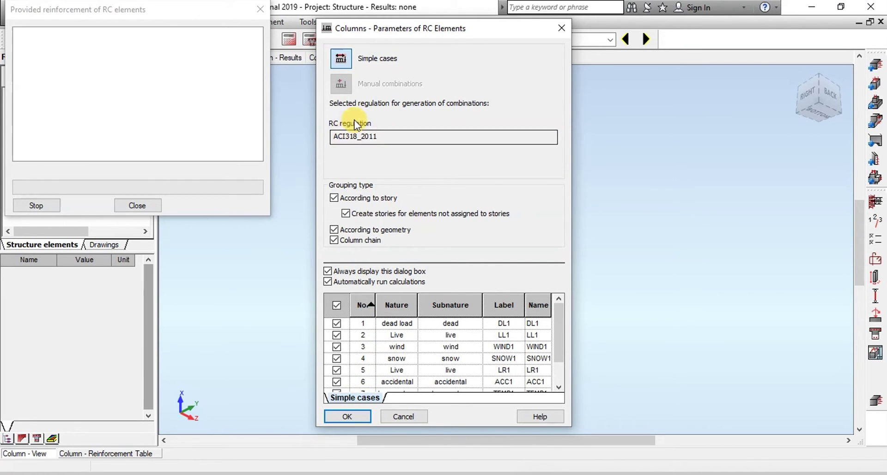
- Calculate Column1..8 reinforcement (4 #6 bars, 24 #3 stirrups) and review its calculation note
left_click(349, 417)
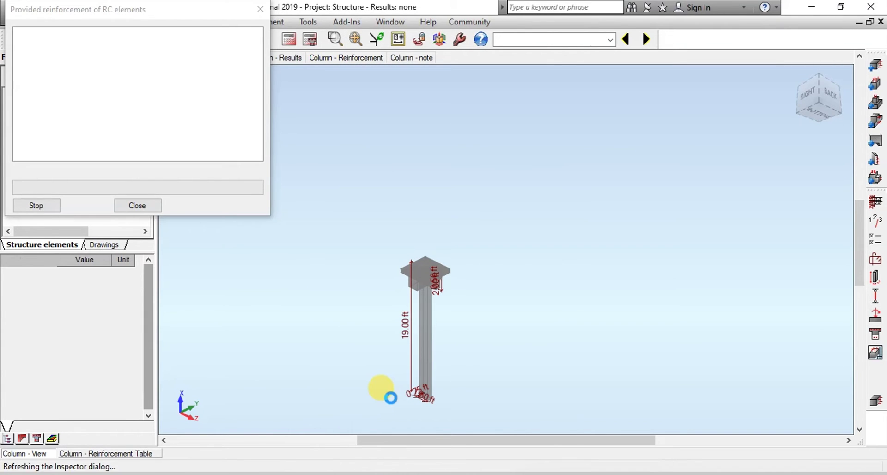
left_click(309, 39)
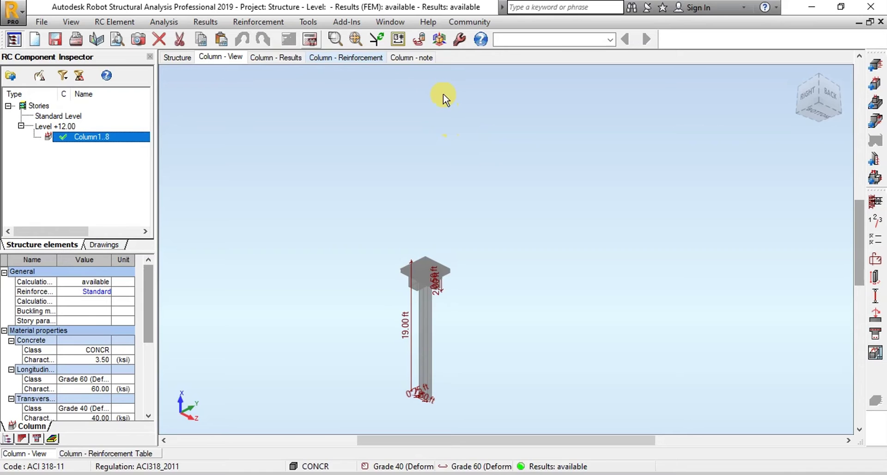
left_click(414, 58)
scroll(481, 242, "down", 6)
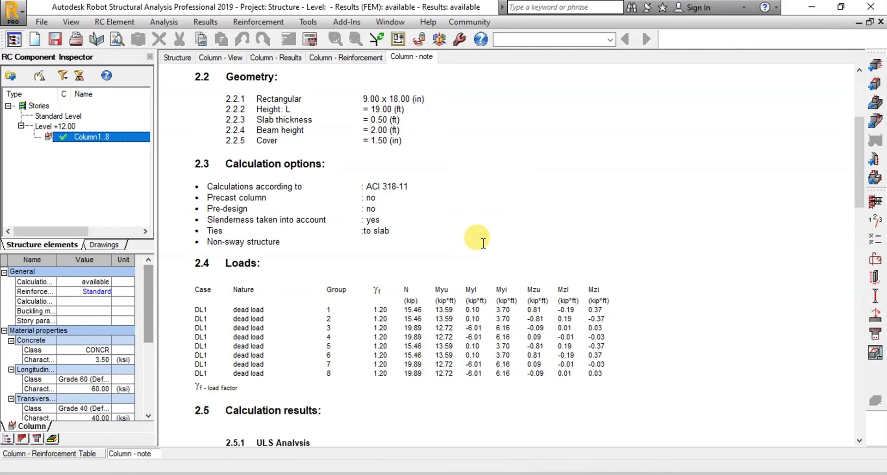
scroll(558, 250, "down", 7)
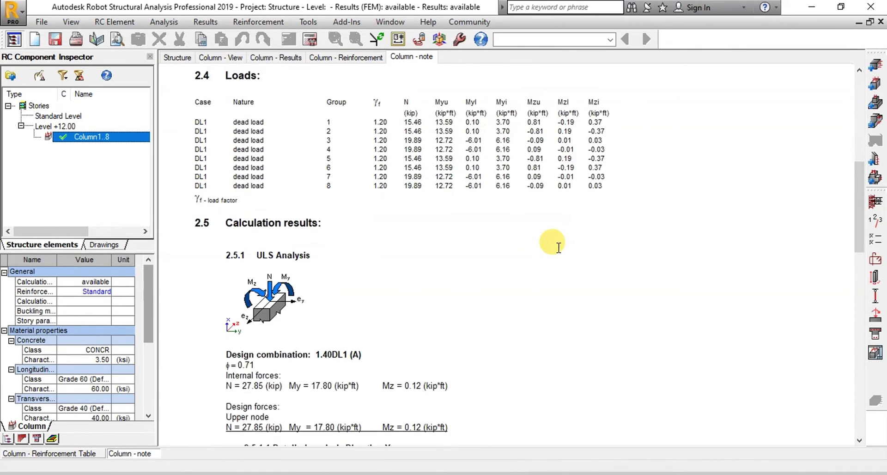
scroll(481, 198, "down", 8)
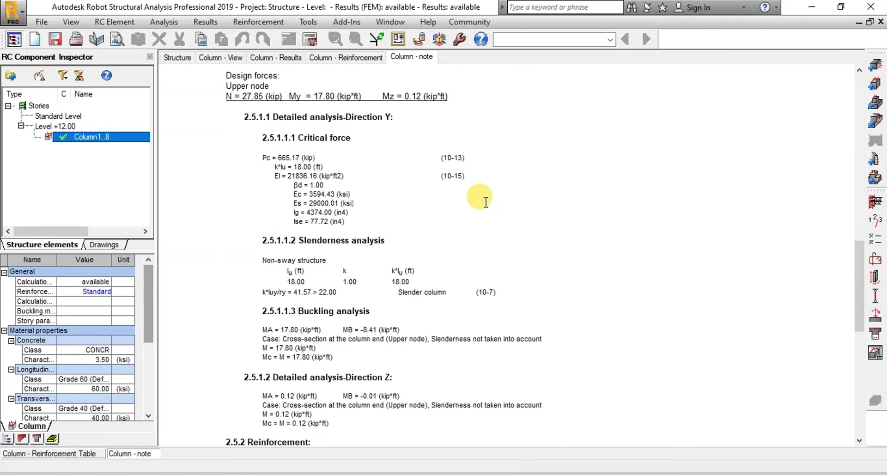
scroll(486, 202, "down", 4)
left_click(346, 56)
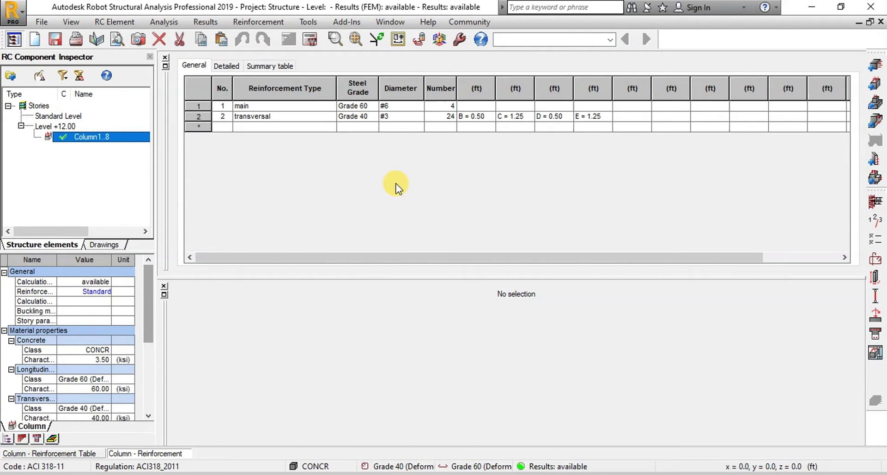
- Review Column1..8's design results, 3D view and Section 9x18 reinforcement drawing
left_click(166, 58)
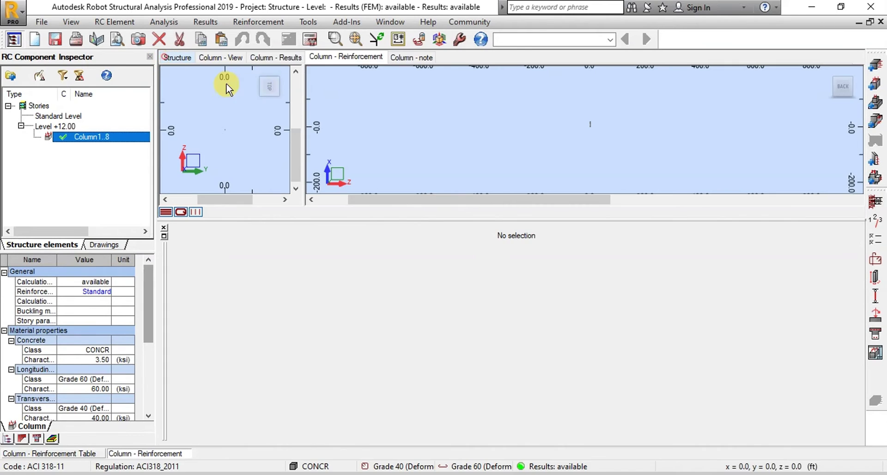
left_click(272, 57)
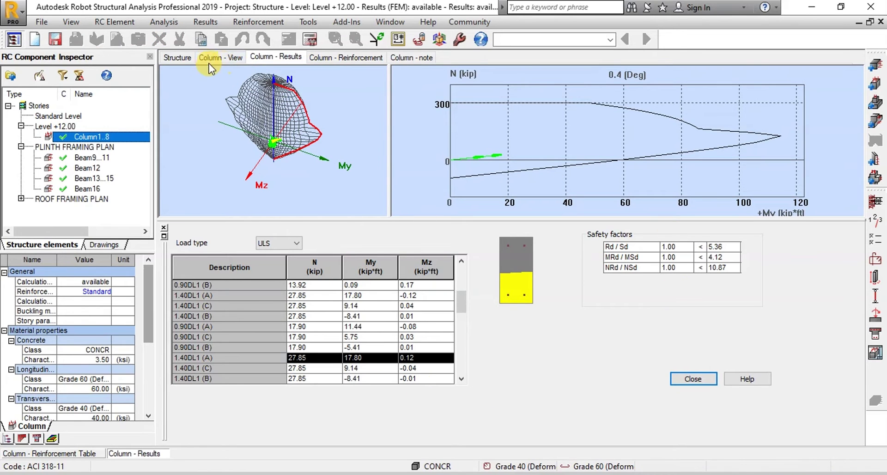
left_click(207, 59)
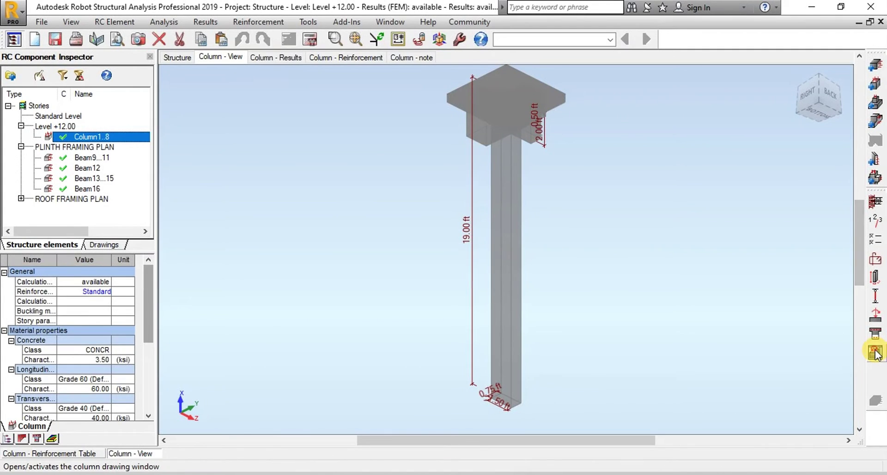
left_click(875, 352)
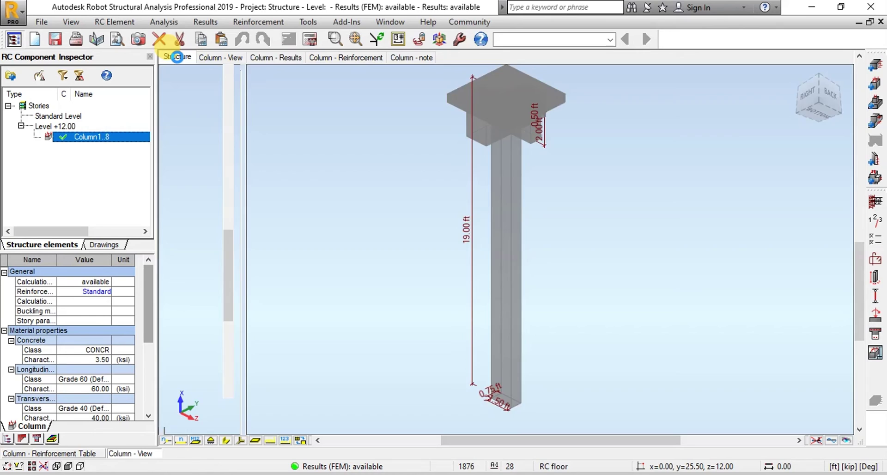
- Return to the whole frame model in the Structure Model Geometry layout
left_click(177, 56)
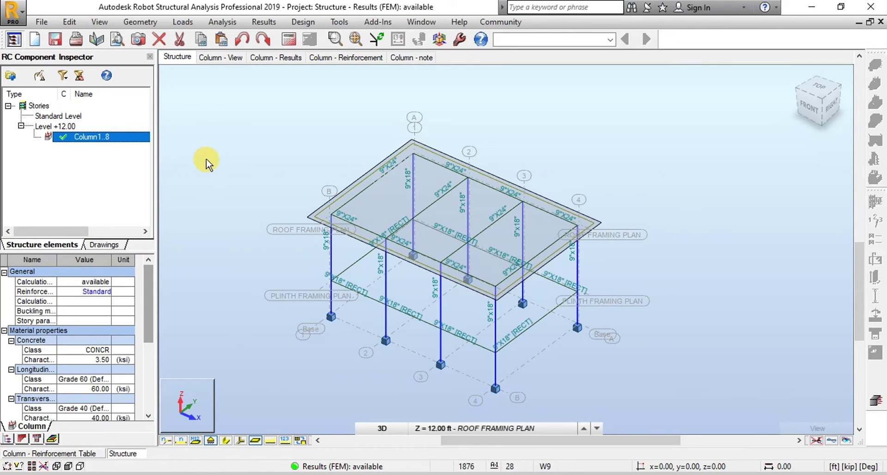
left_click(609, 39)
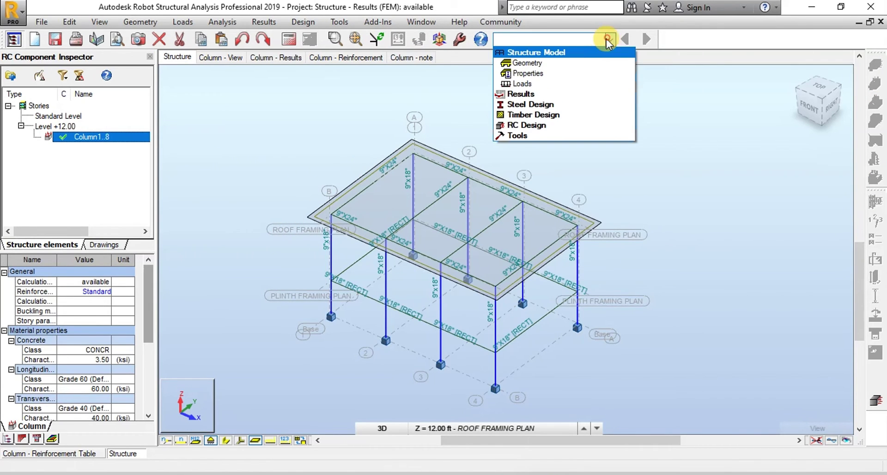
left_click(538, 60)
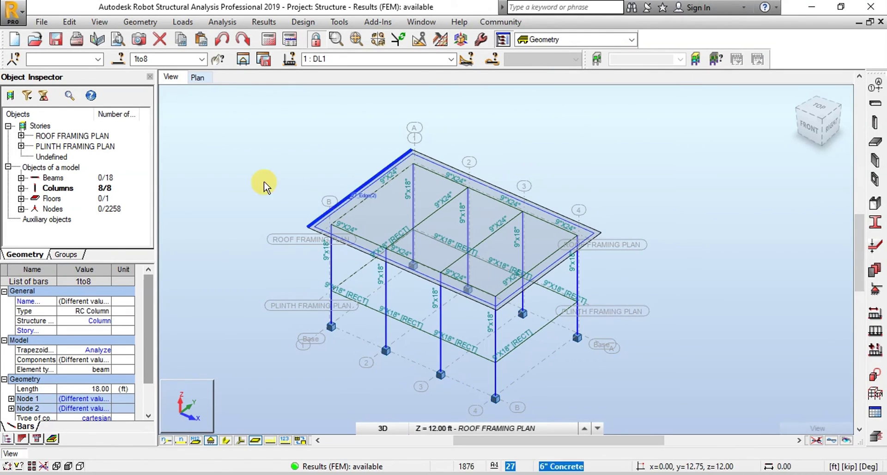
- Select all 18 beams and run Provided Reinforcement of RC Elements on them
left_click(53, 178)
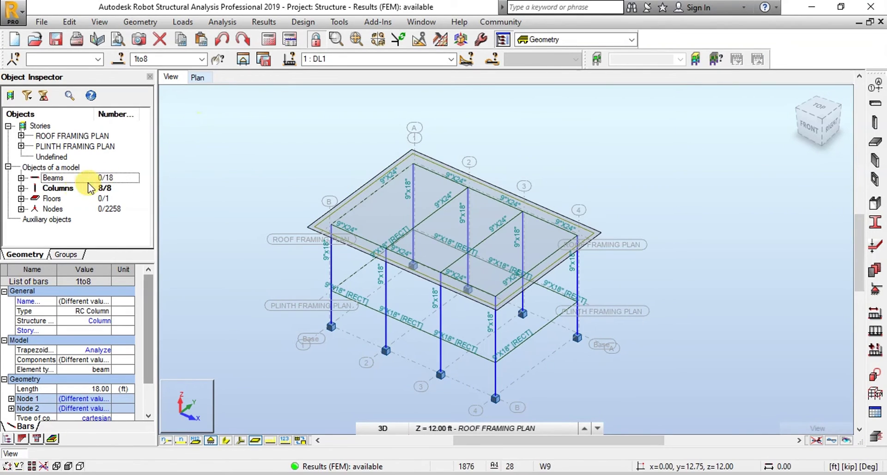
left_click(352, 298)
left_click(269, 245)
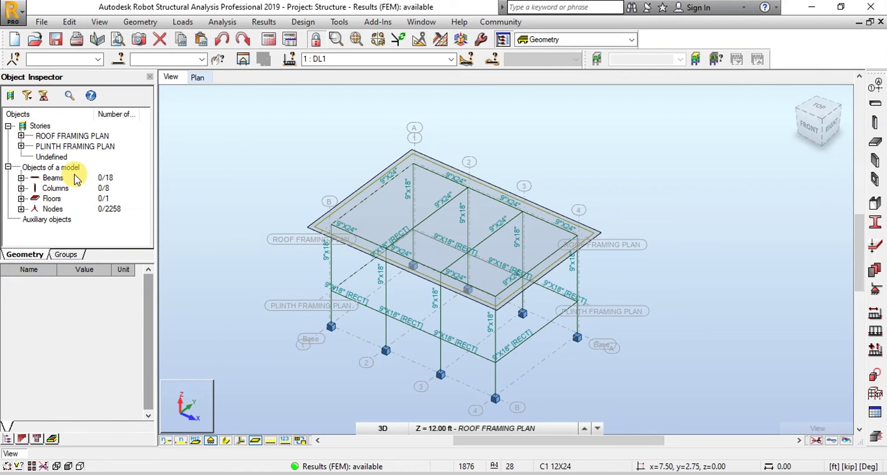
right_click(76, 179)
left_click(92, 204)
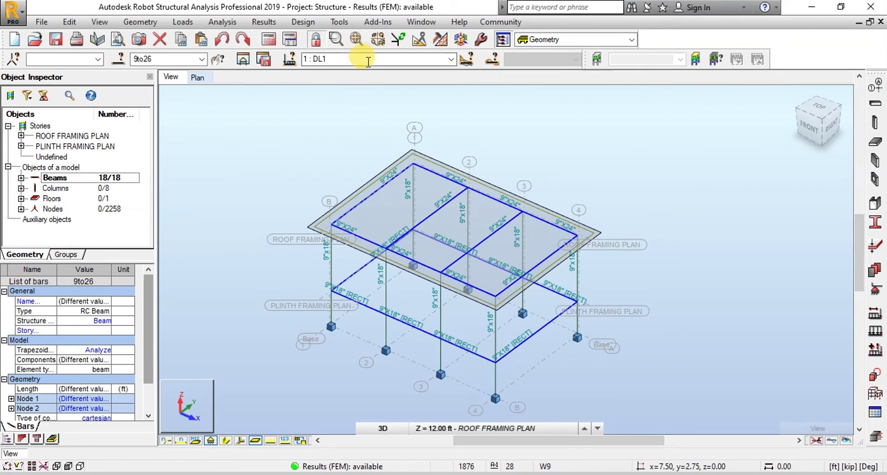
left_click(303, 23)
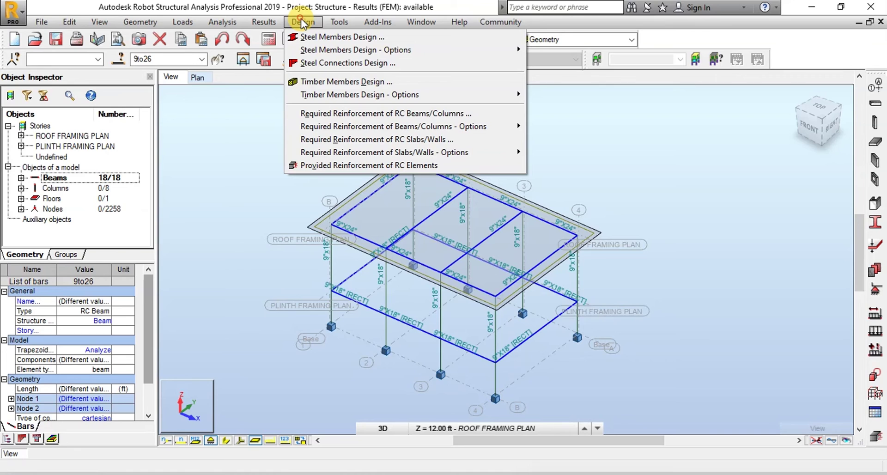
left_click(377, 166)
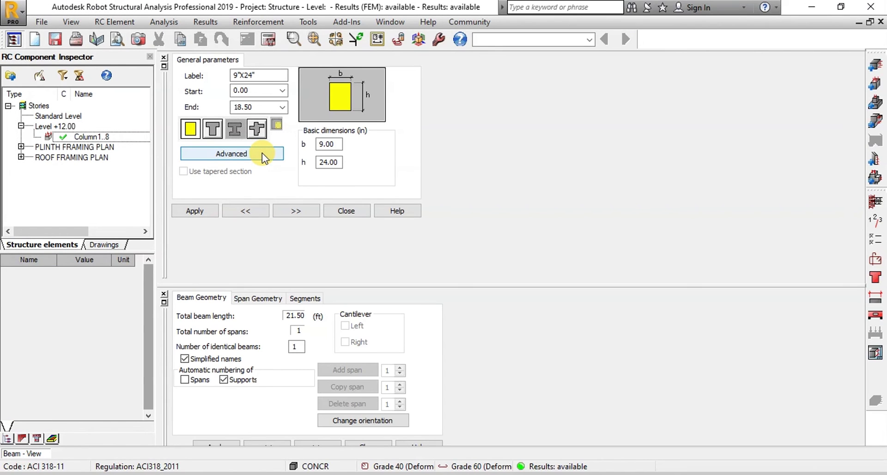
- Load Beam9...11 from the PLINTH FRAMING PLAN and read through its calculation note
left_click(21, 147)
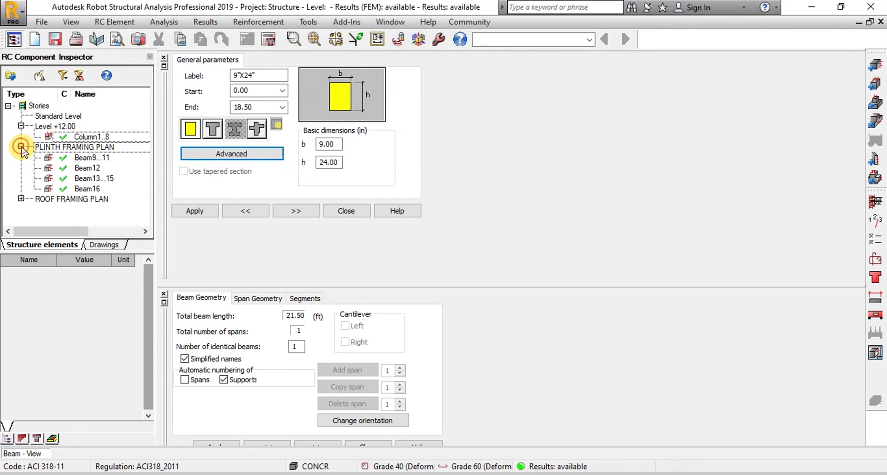
left_click(90, 158)
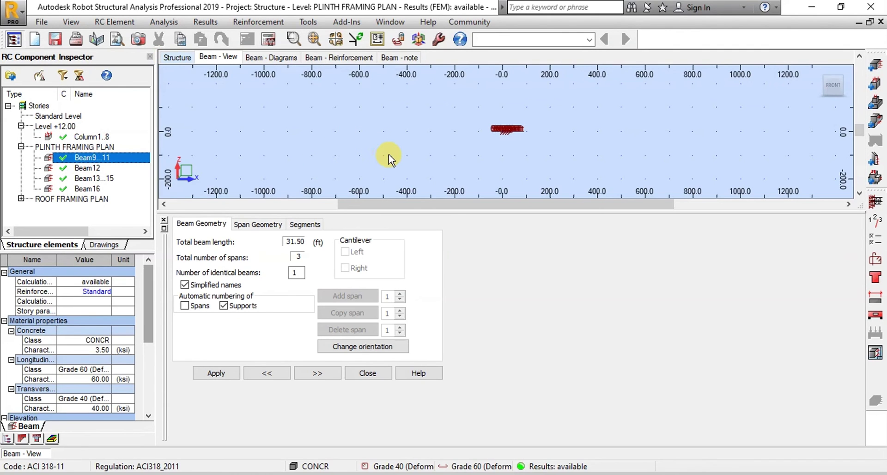
left_click(398, 57)
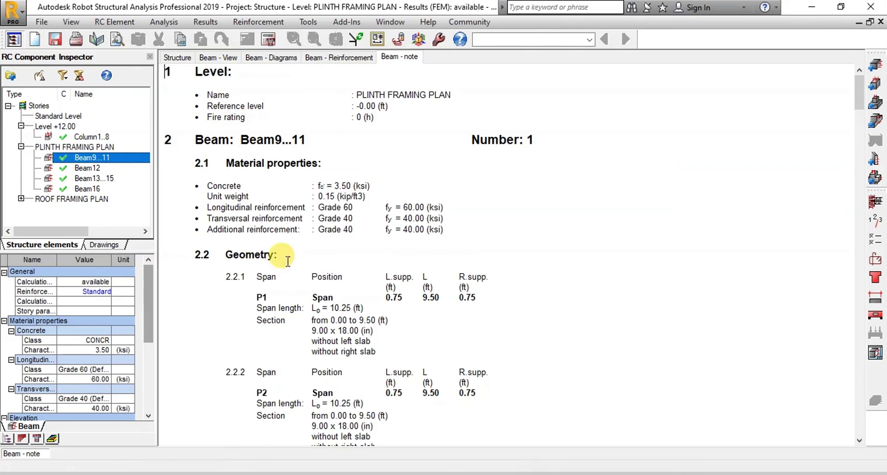
scroll(422, 183, "down", 10)
scroll(371, 188, "down", 10)
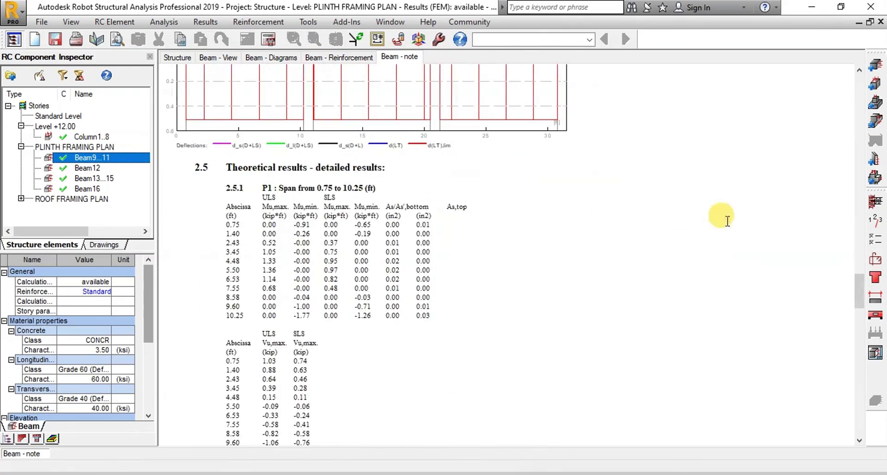
left_click_drag(859, 291, 862, 79)
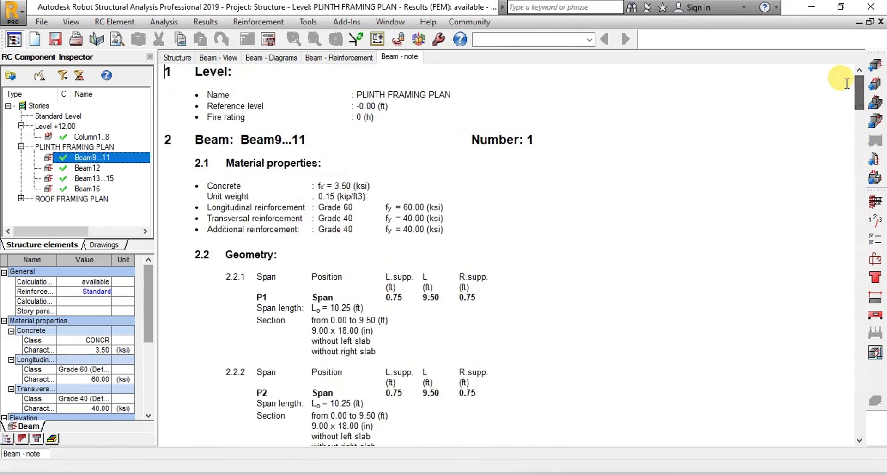
- Review Beam9...11's reinforcement table and its three-span elevation
left_click(323, 57)
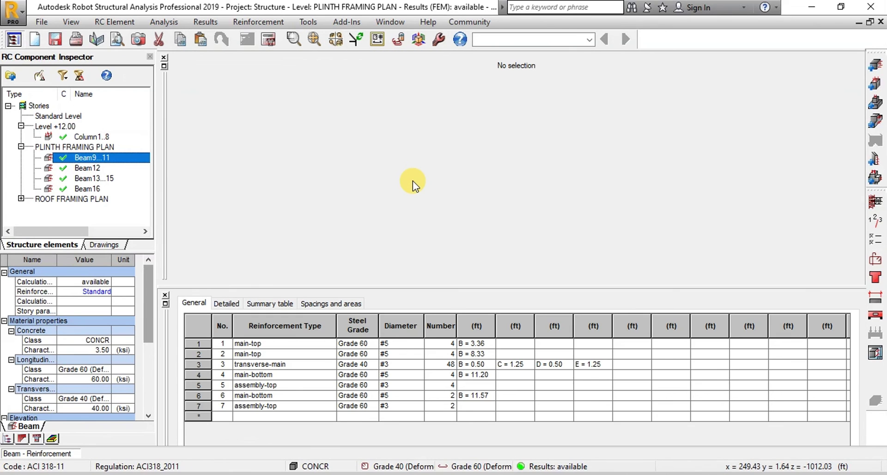
left_click(164, 57)
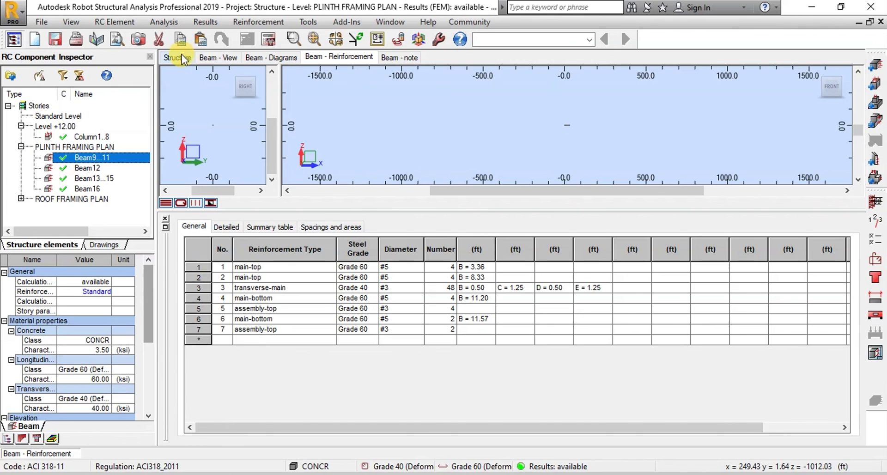
left_click(227, 59)
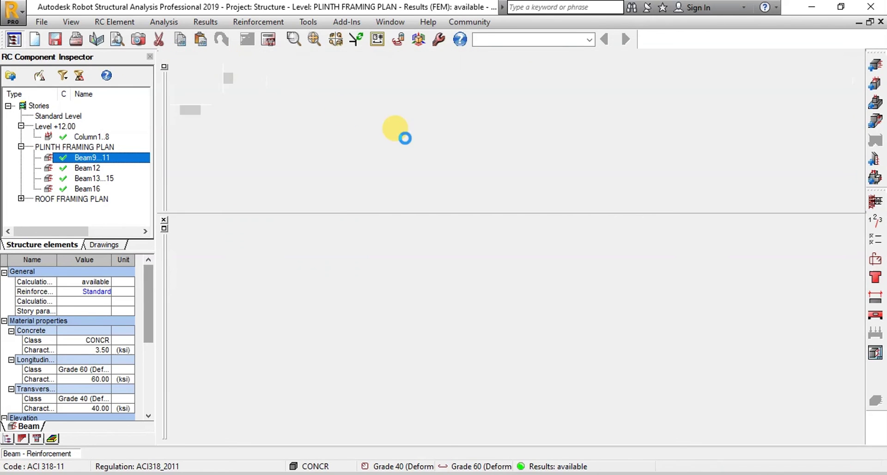
scroll(466, 121, "up", 2)
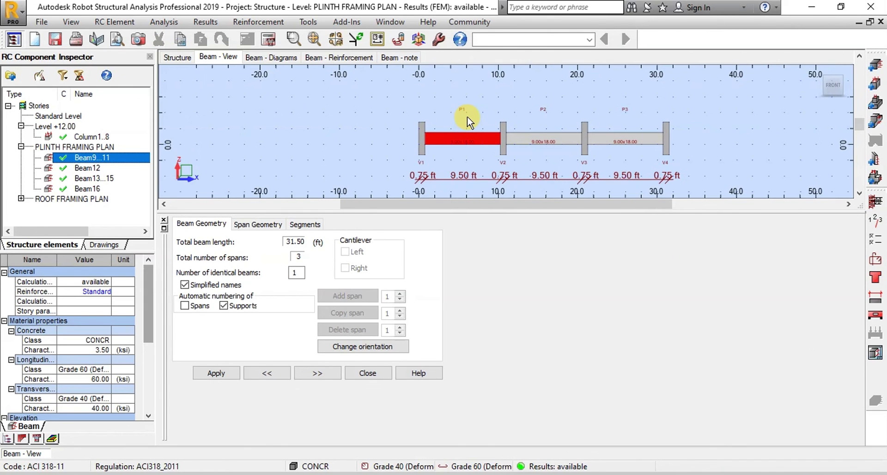
- Generate Beam9...11's 9x18 reinforcement drawing with sections A-A and B-B, then pick Column1..8
left_click(875, 354)
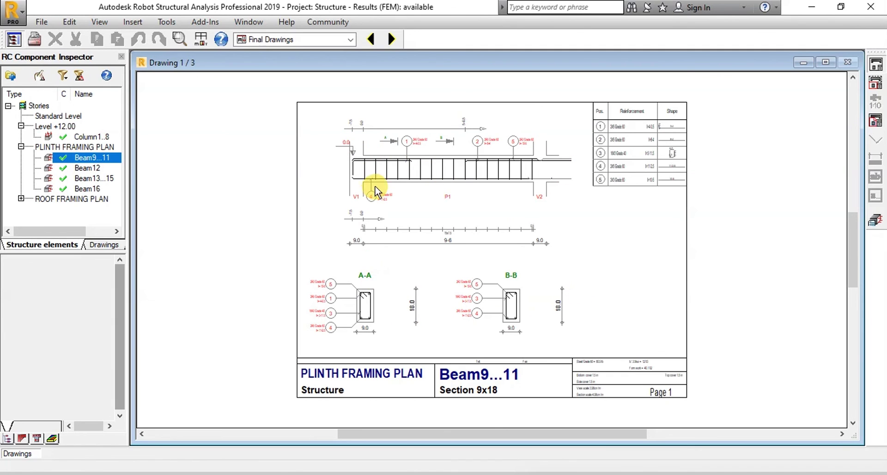
scroll(444, 278, "up", 2)
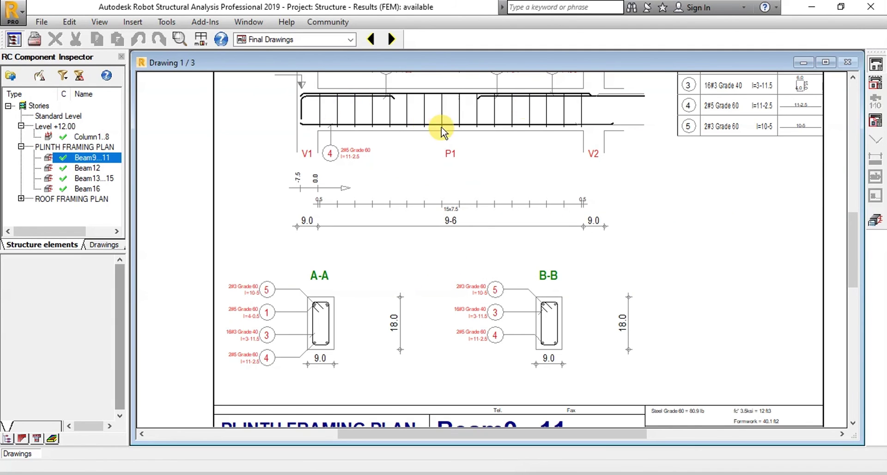
scroll(481, 236, "down", 2)
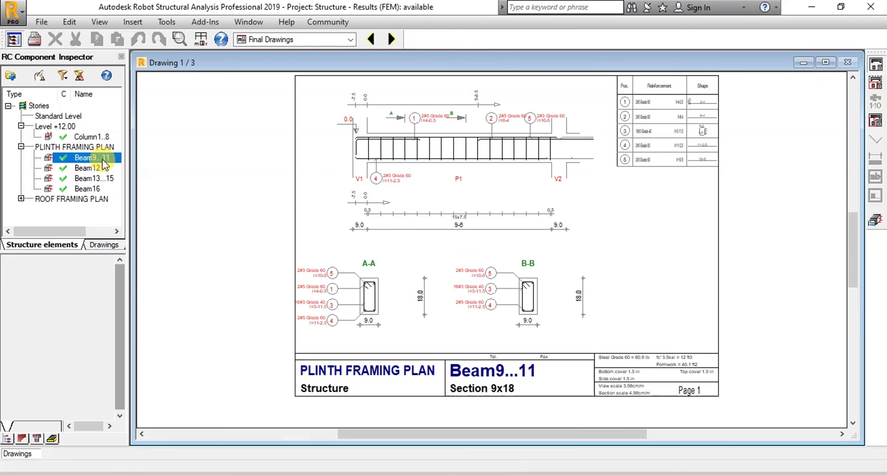
left_click(85, 137)
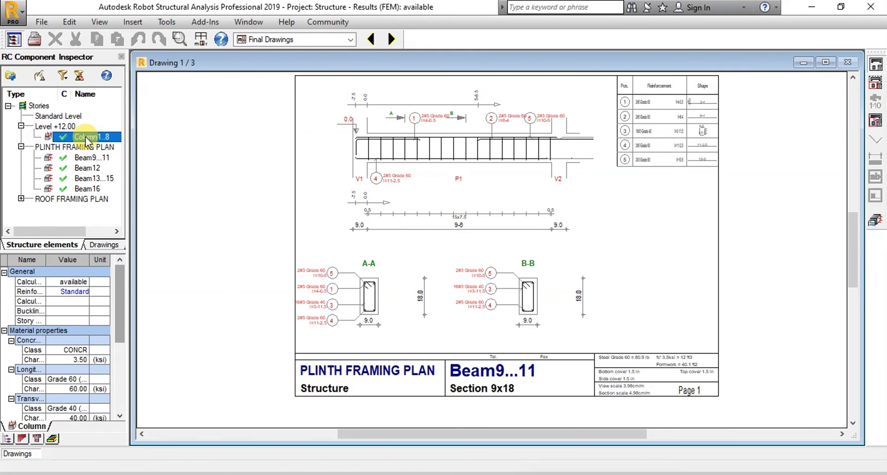